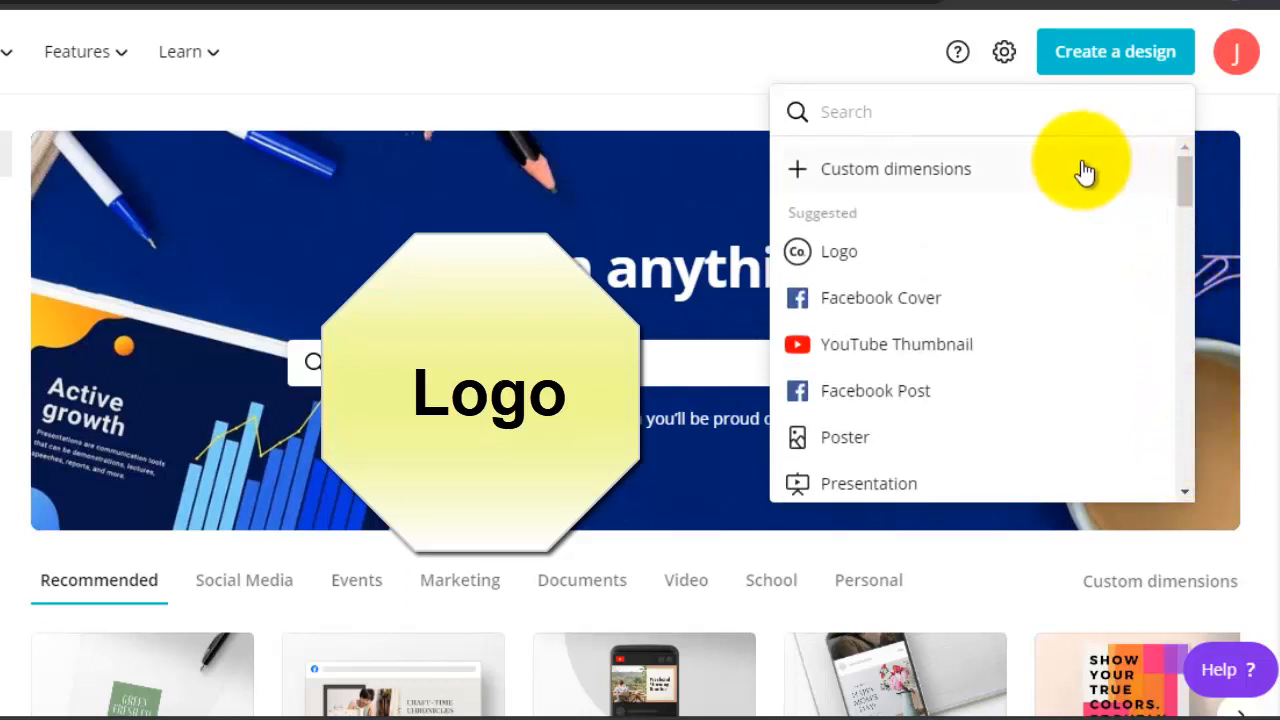
- Create a new Logo design and apply the green Boston Signals soldier template to it
click(846, 258)
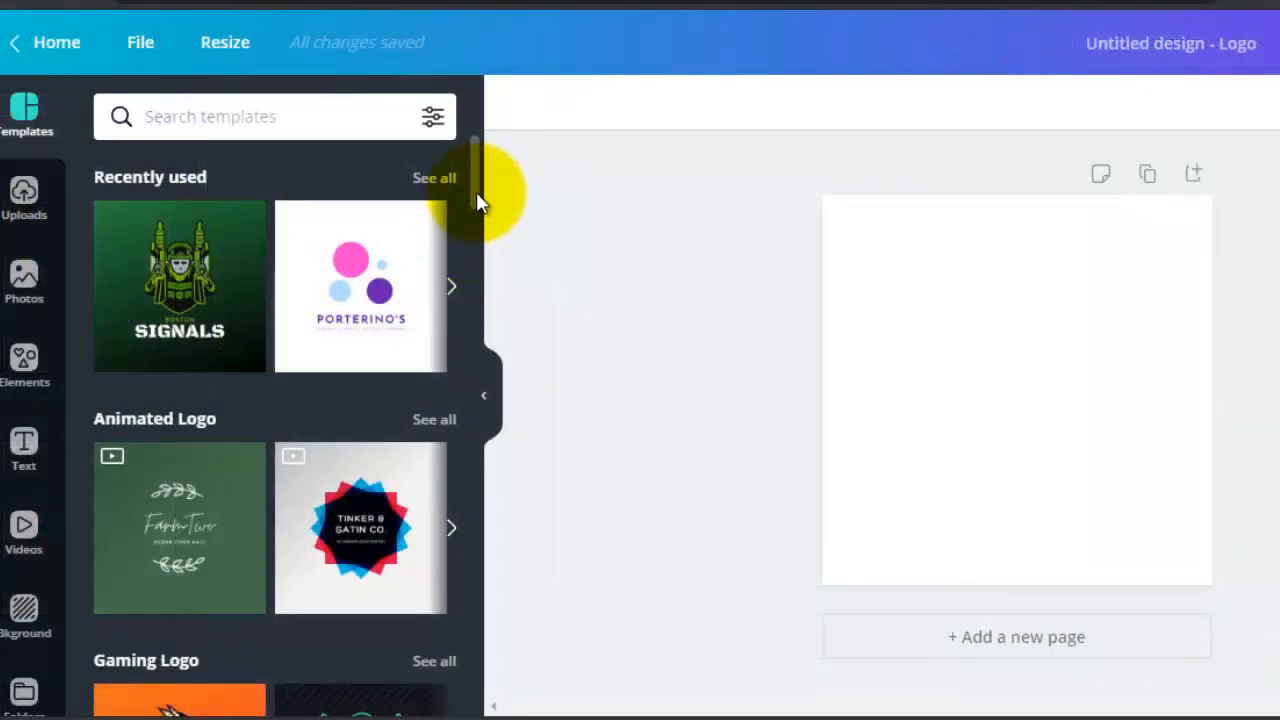
drag(478, 202, 476, 158)
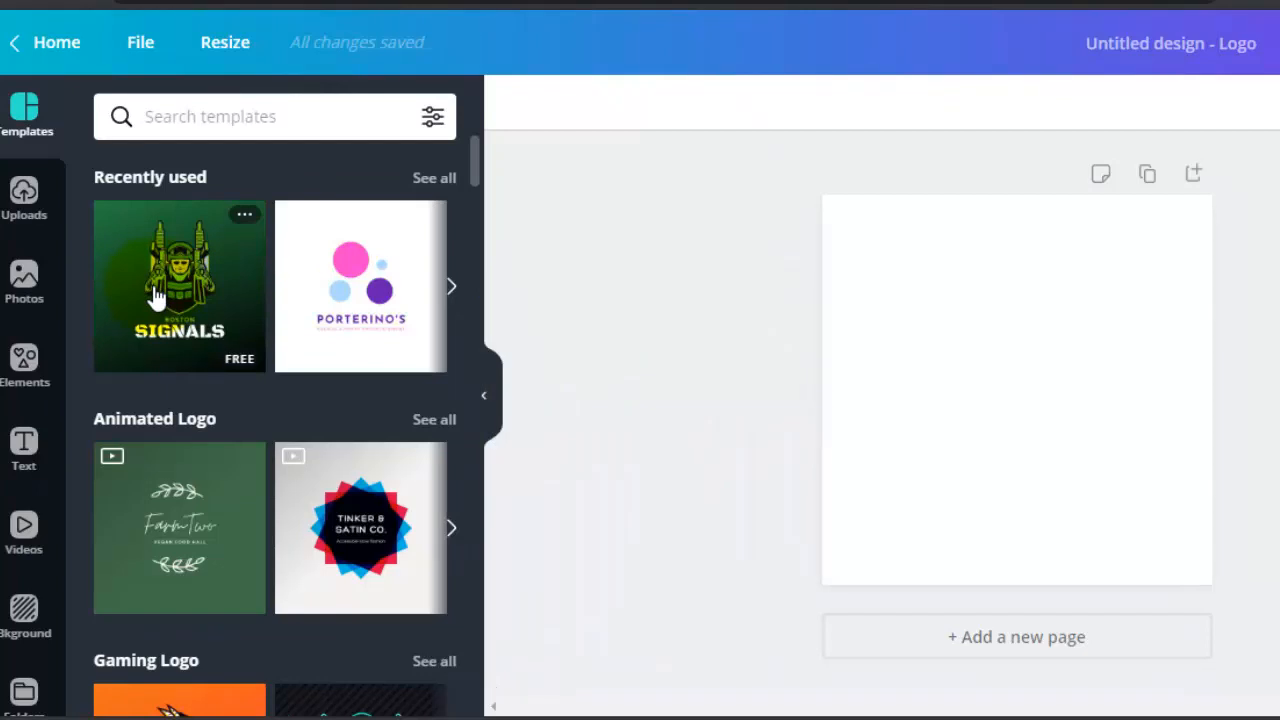
click(155, 295)
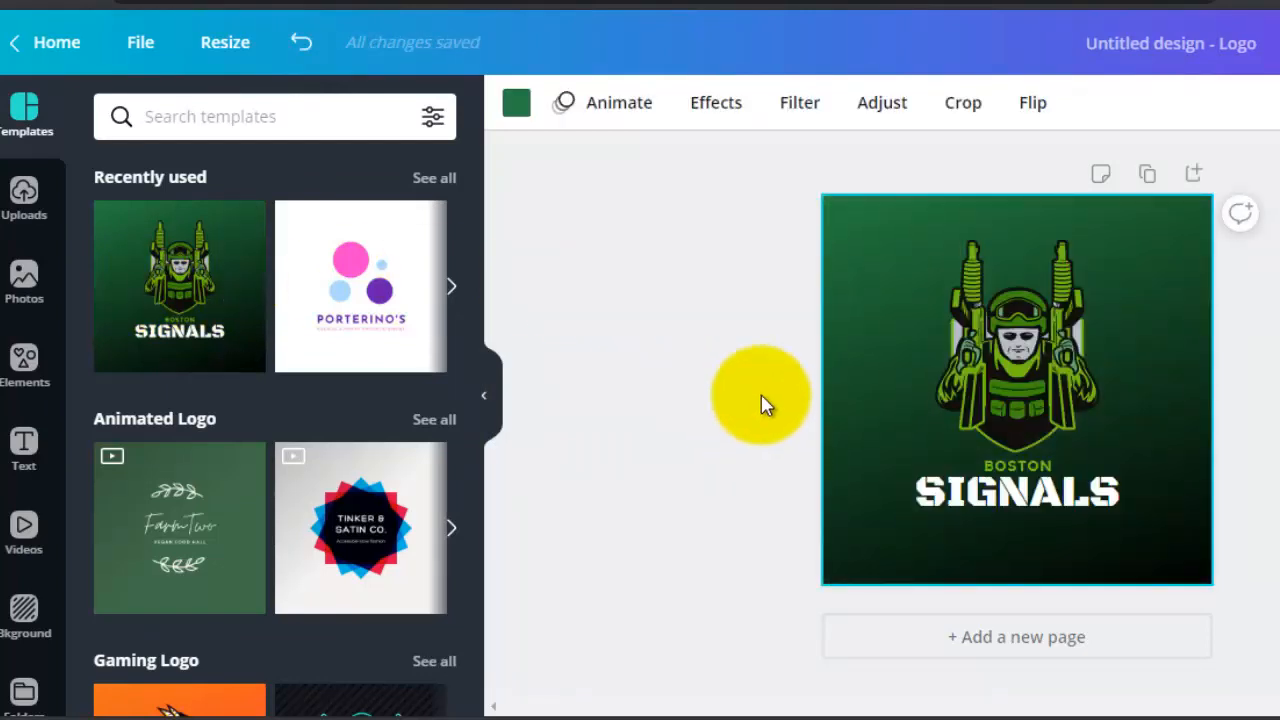
- Delete the soldier image from the logo, keeping the green background and the two text lines
click(1017, 344)
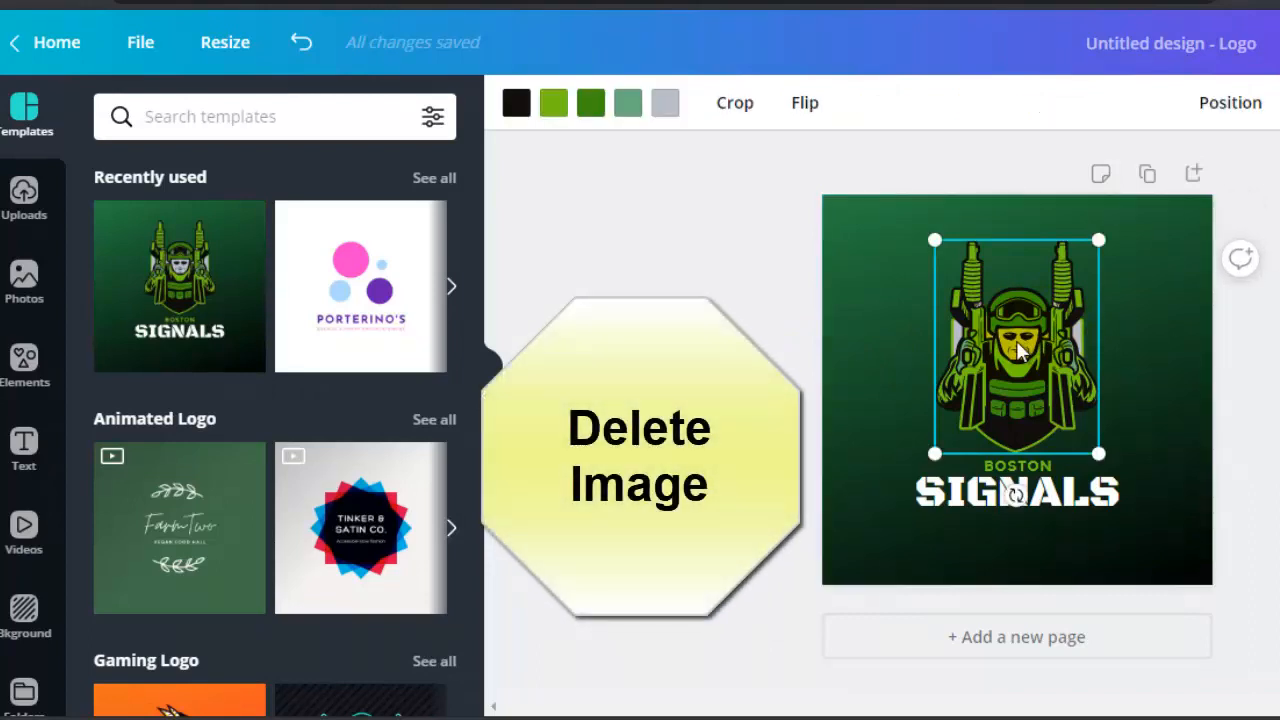
right_click(1019, 349)
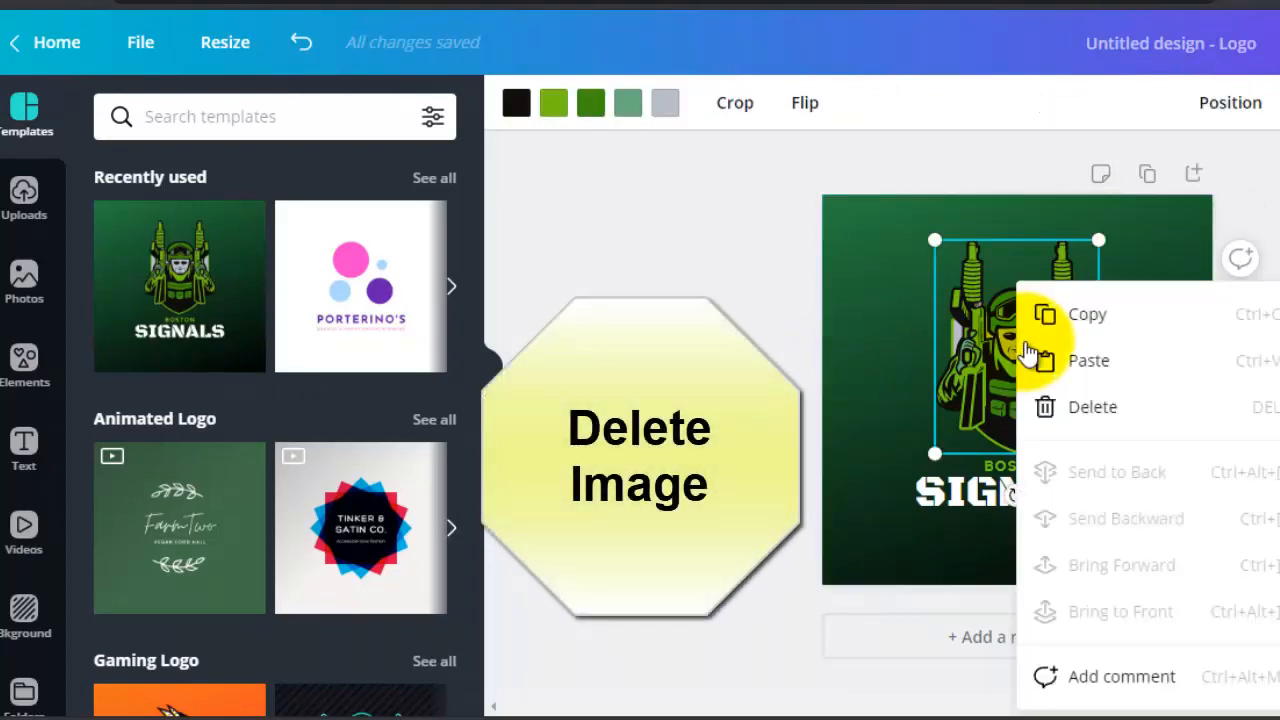
click(1108, 413)
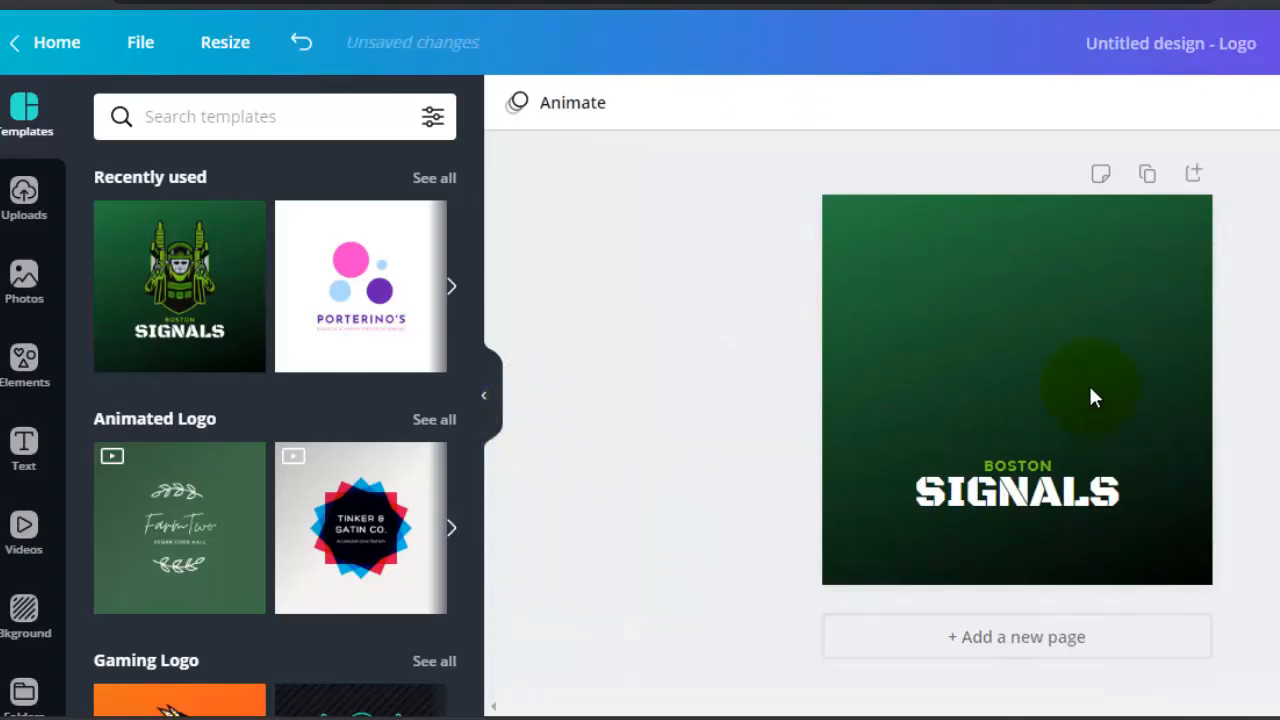
click(1025, 353)
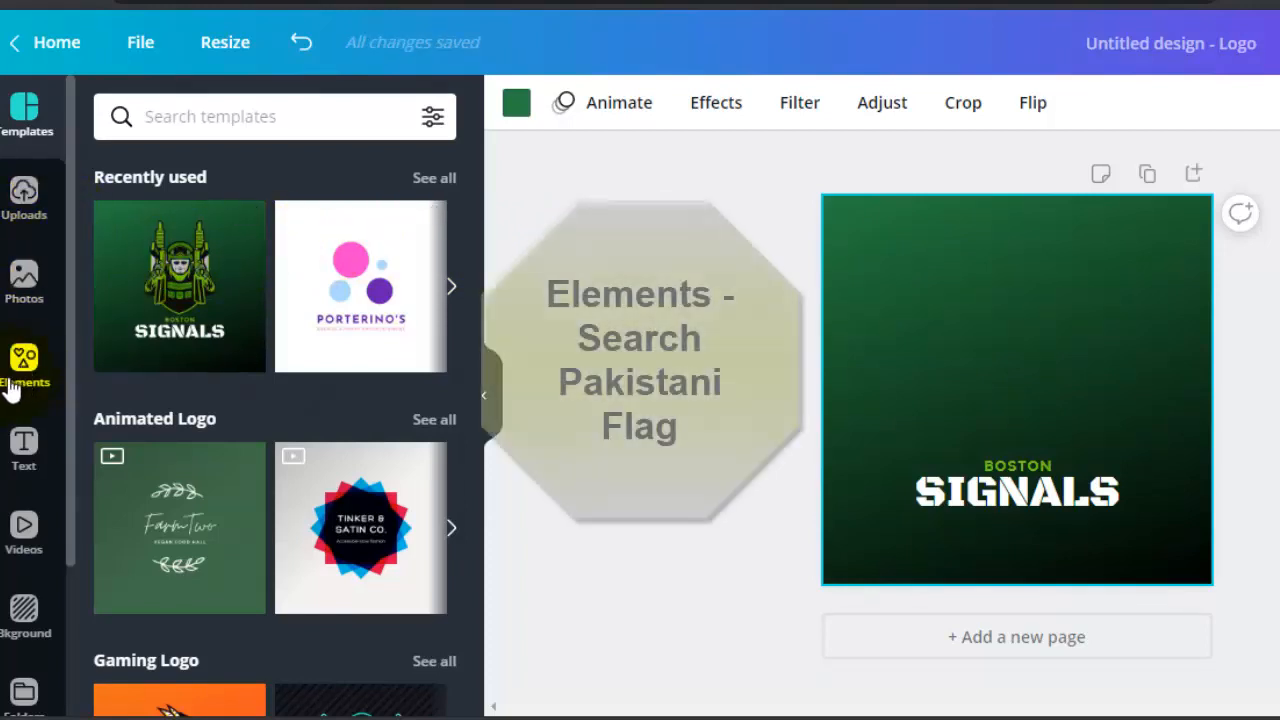
- Search the graphic elements for "flags pakistan"
click(22, 366)
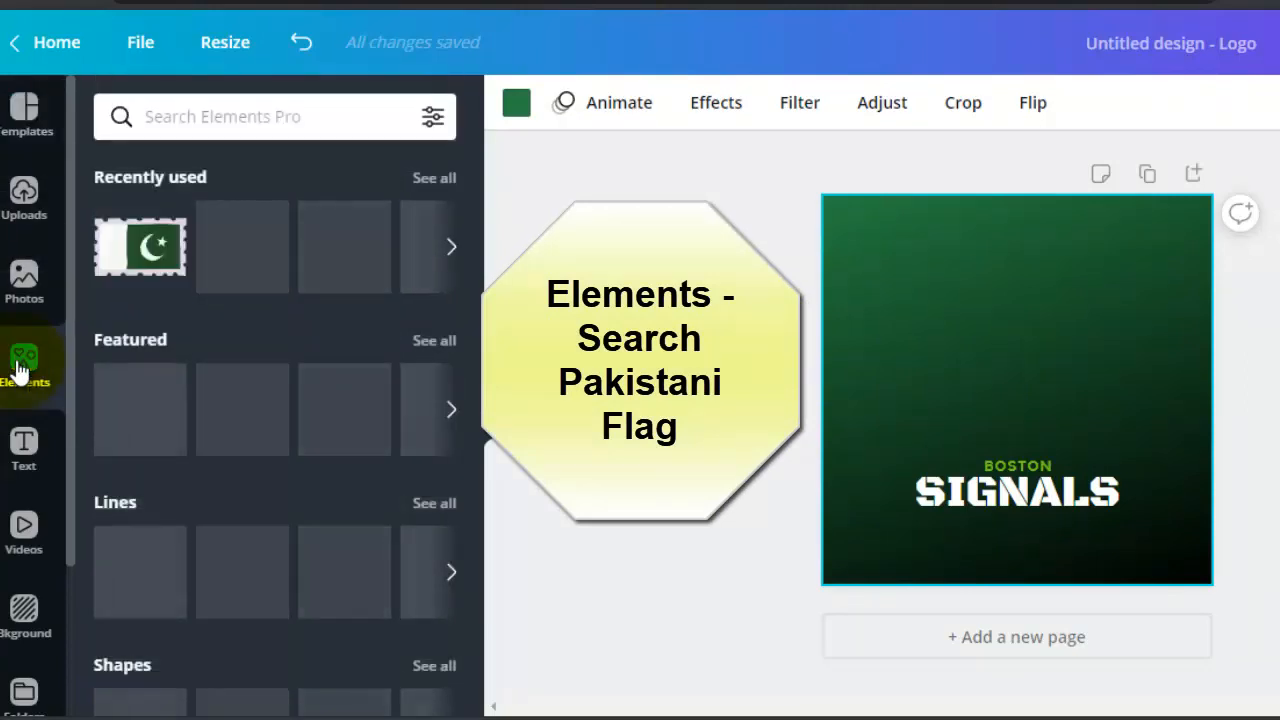
click(298, 115)
text(pa)
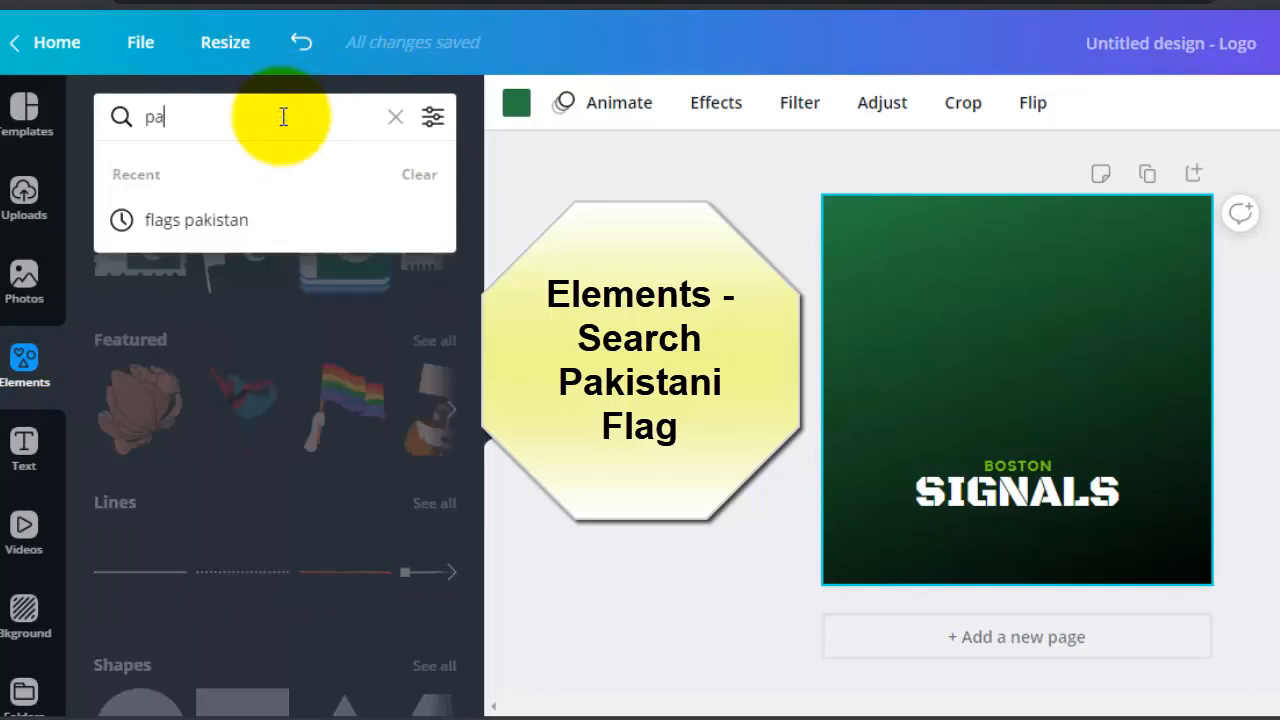
click(168, 234)
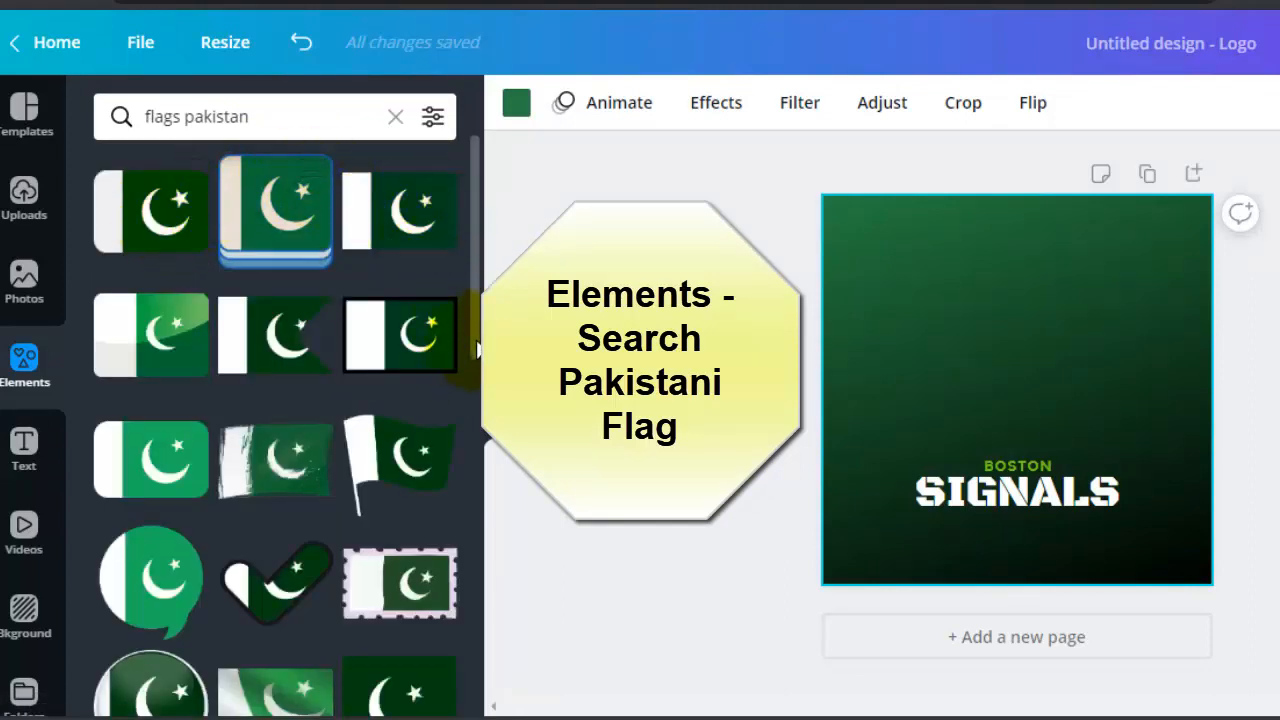
- Add the heart-shaped Pakistan flag with the white outline from the search results to the logo
scroll(478, 348, down, 2)
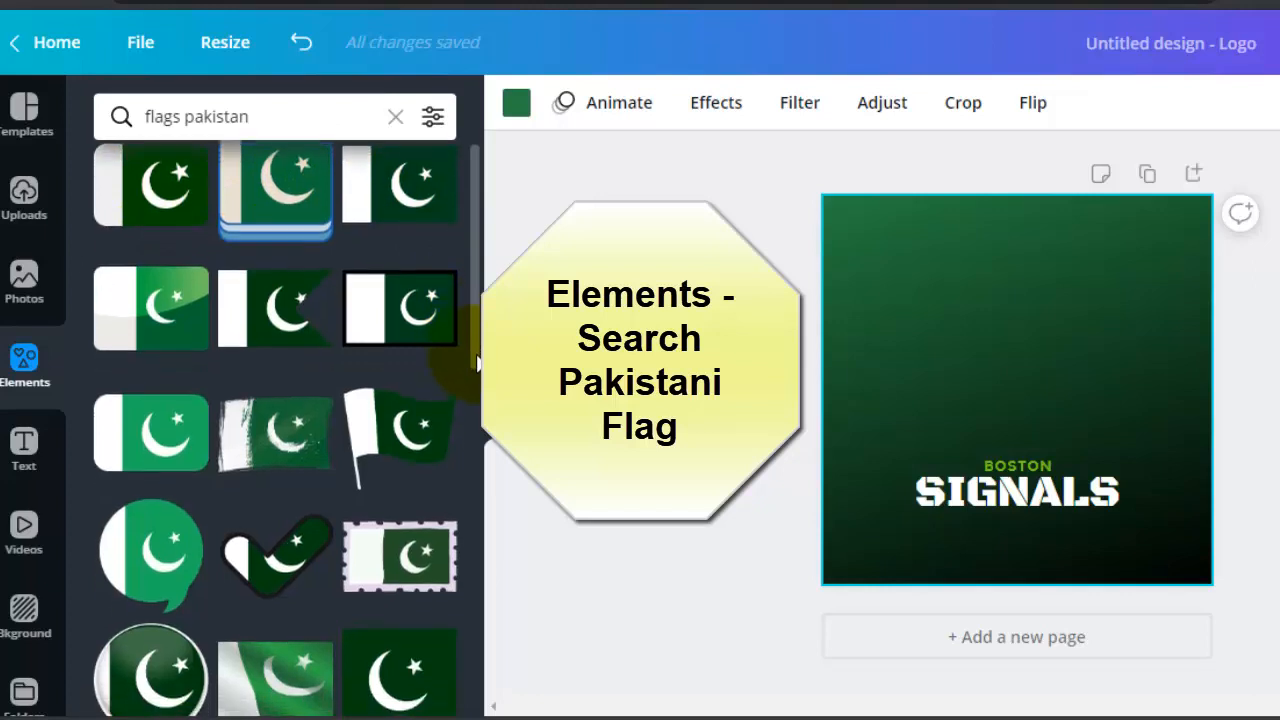
scroll(478, 395, down, 1)
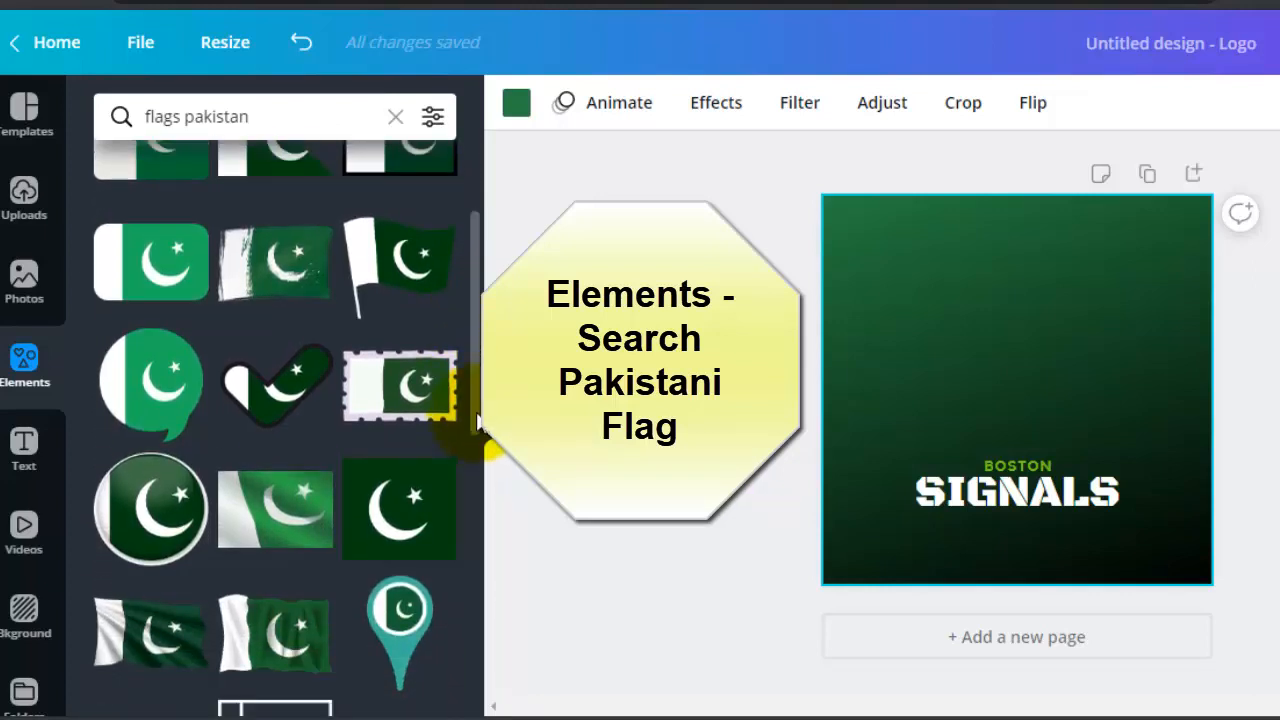
scroll(474, 440, down, 1)
scroll(474, 440, down, 3)
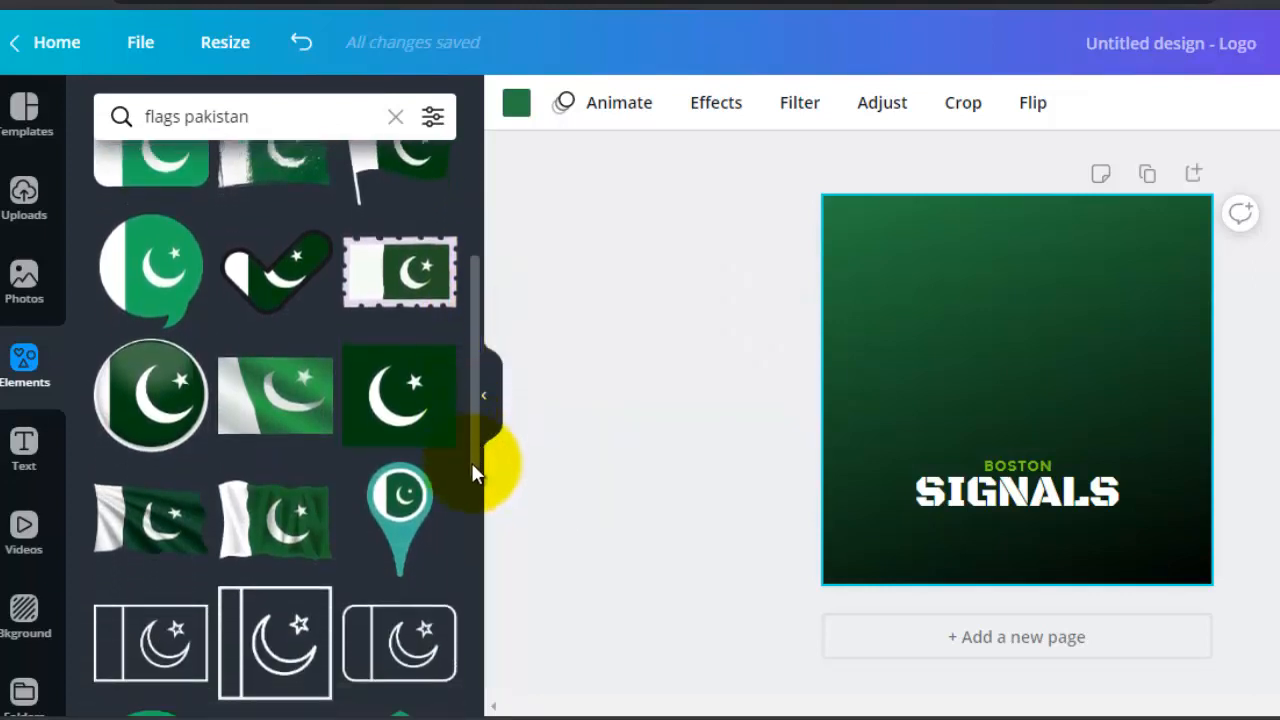
scroll(471, 530, down, 1)
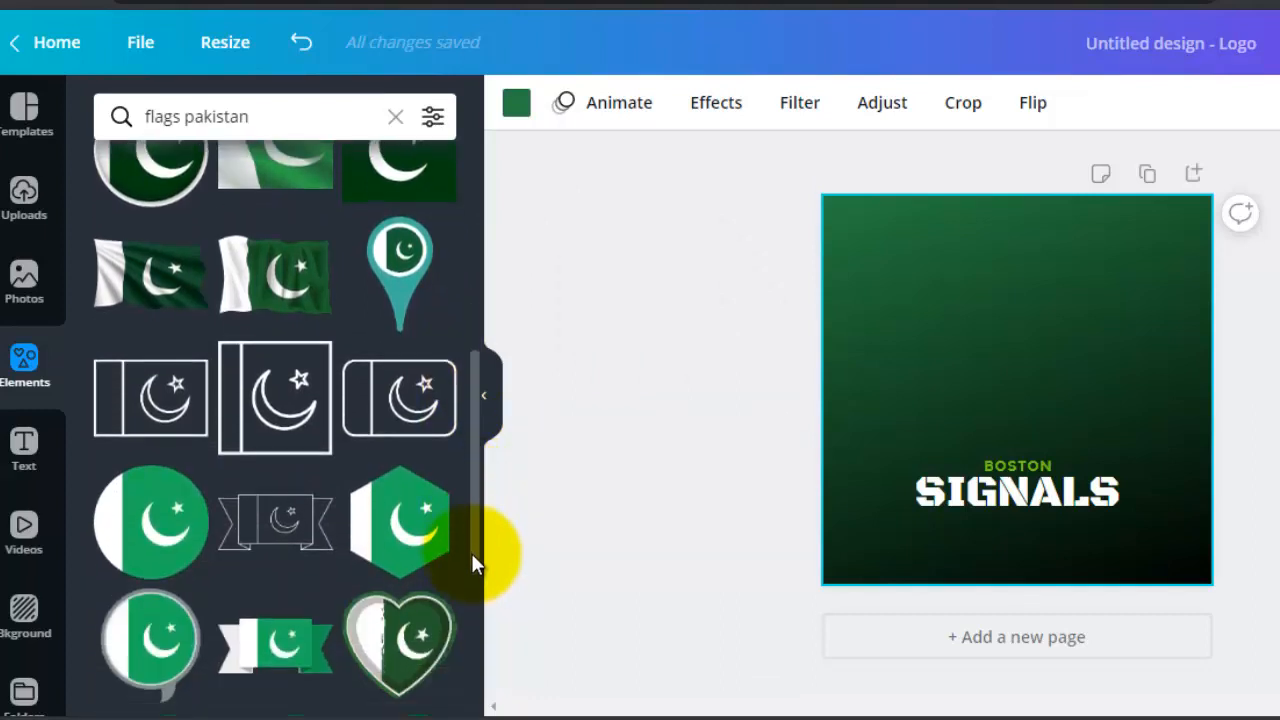
scroll(471, 554, down, 1)
scroll(475, 590, down, 1)
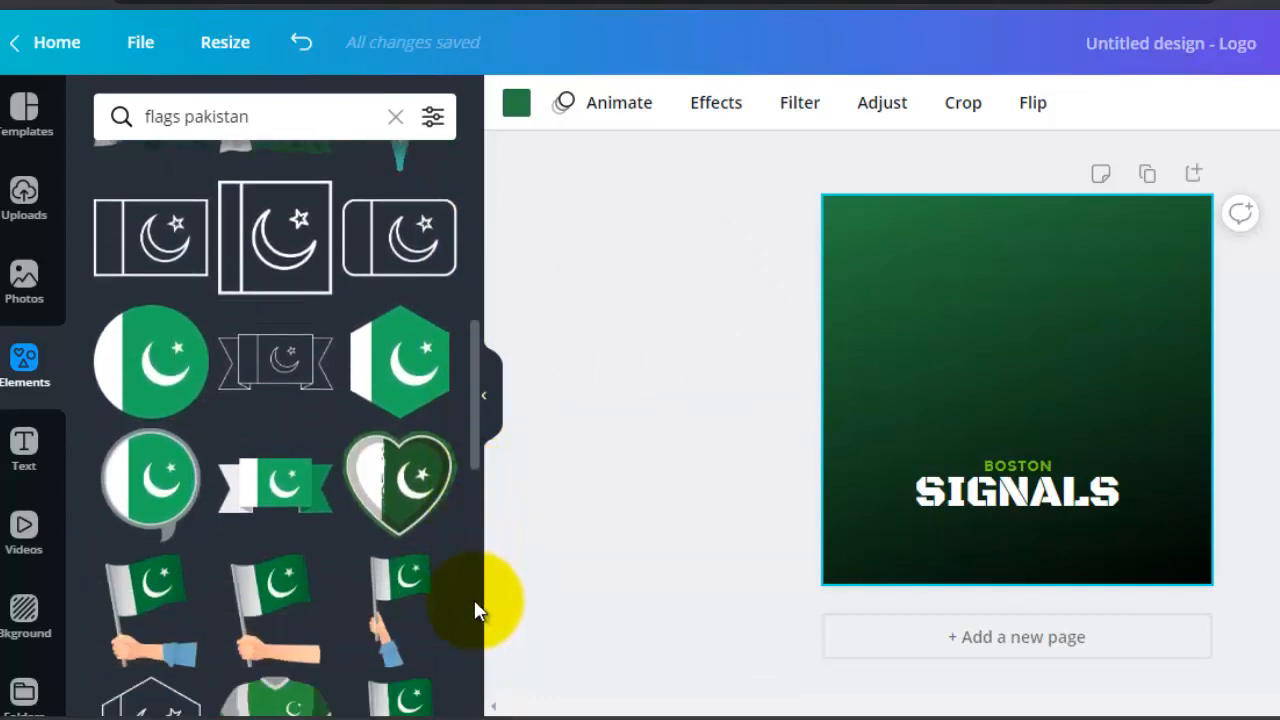
click(420, 500)
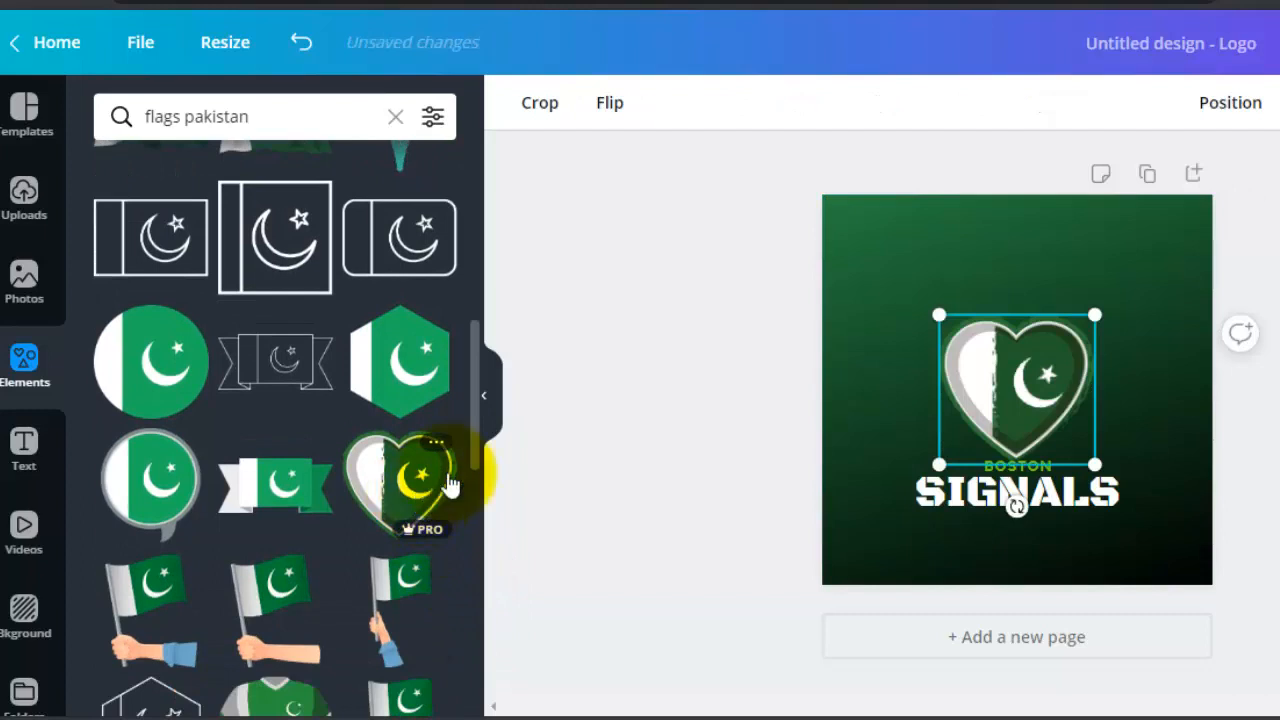
- Move the heart flag above the text lines and enlarge it slightly, keeping it roughly centred
drag(1001, 385, 995, 333)
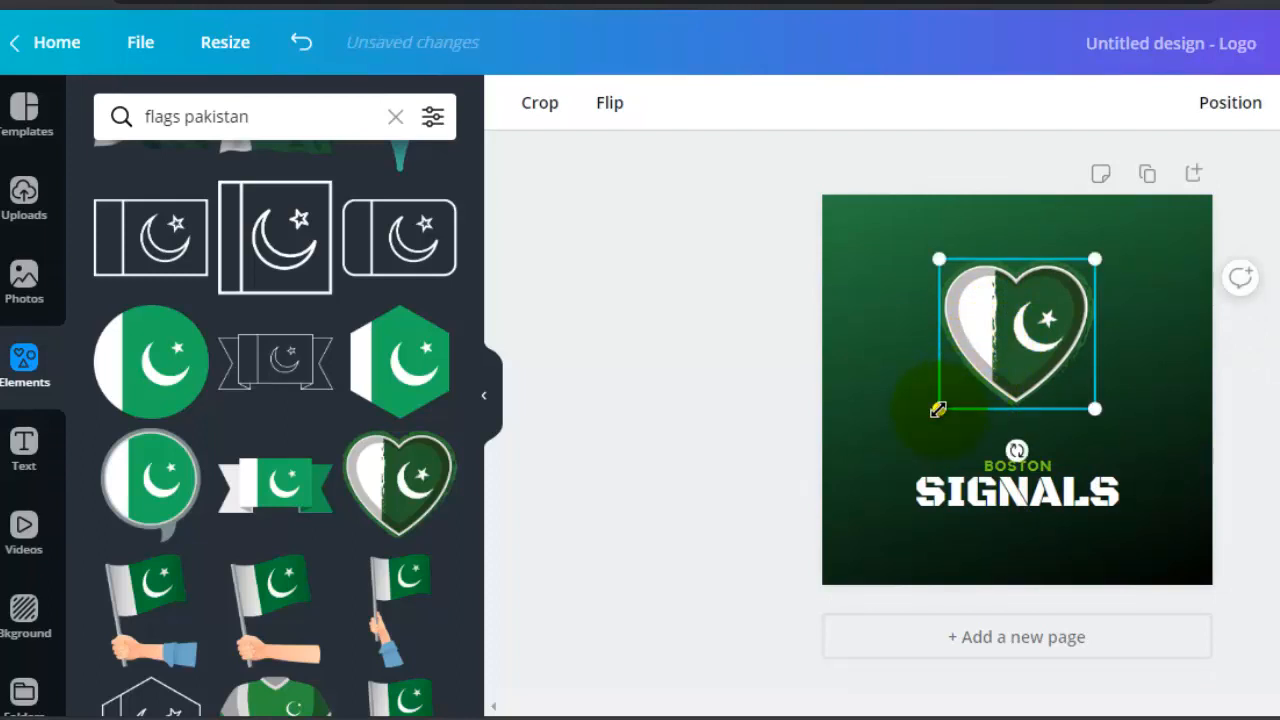
drag(930, 427, 908, 443)
drag(1032, 340, 1039, 339)
click(877, 320)
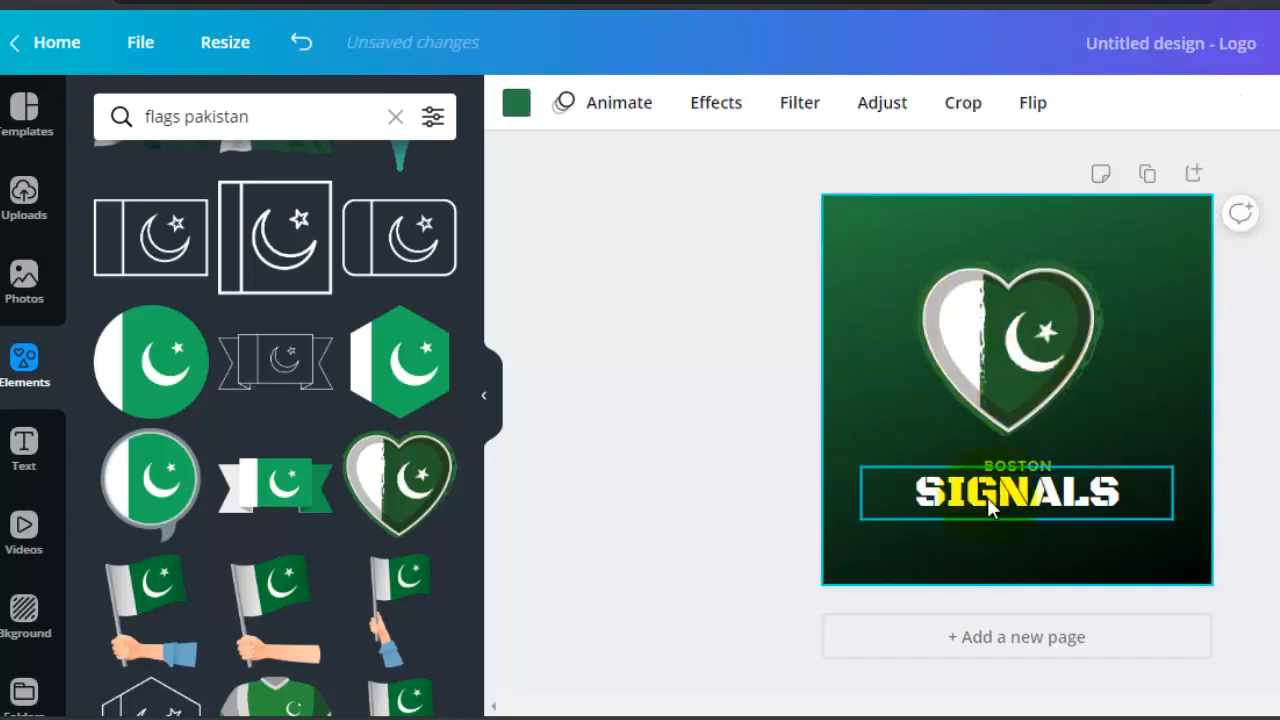
- Replace the main title text SIGNALS with "PAKISTAN"
click(962, 507)
double_click(962, 500)
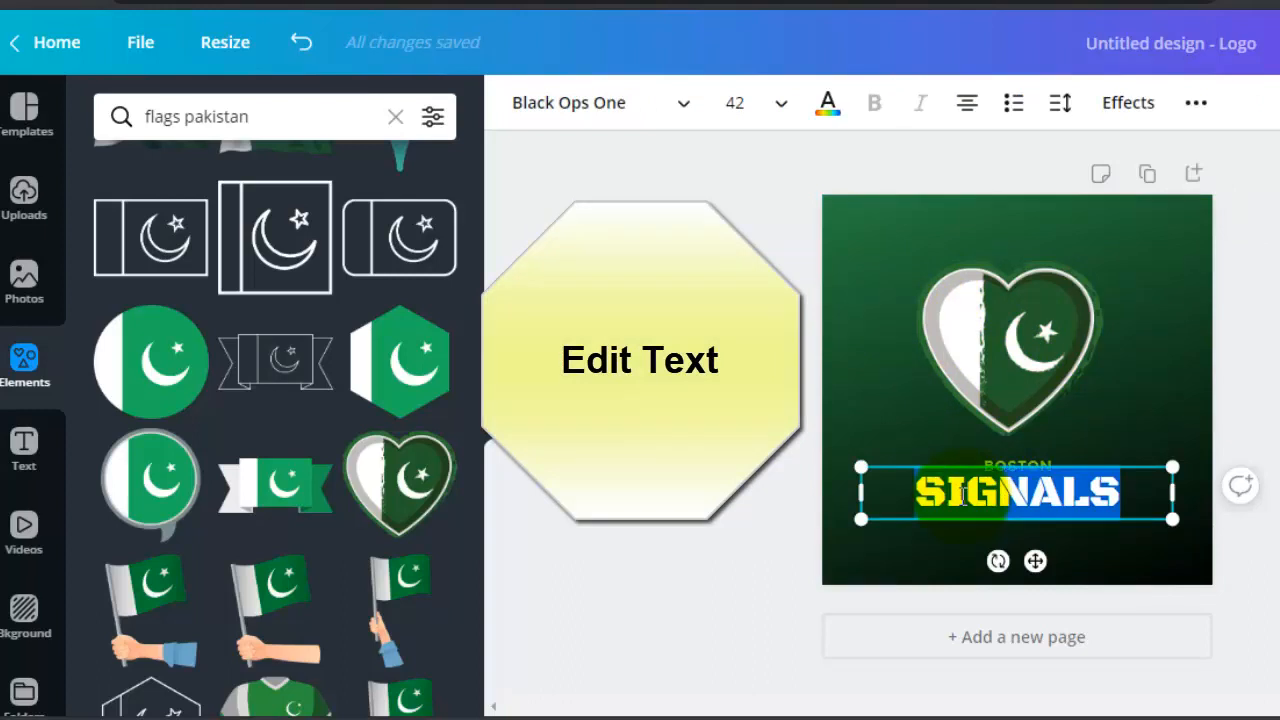
text(PAKIS)
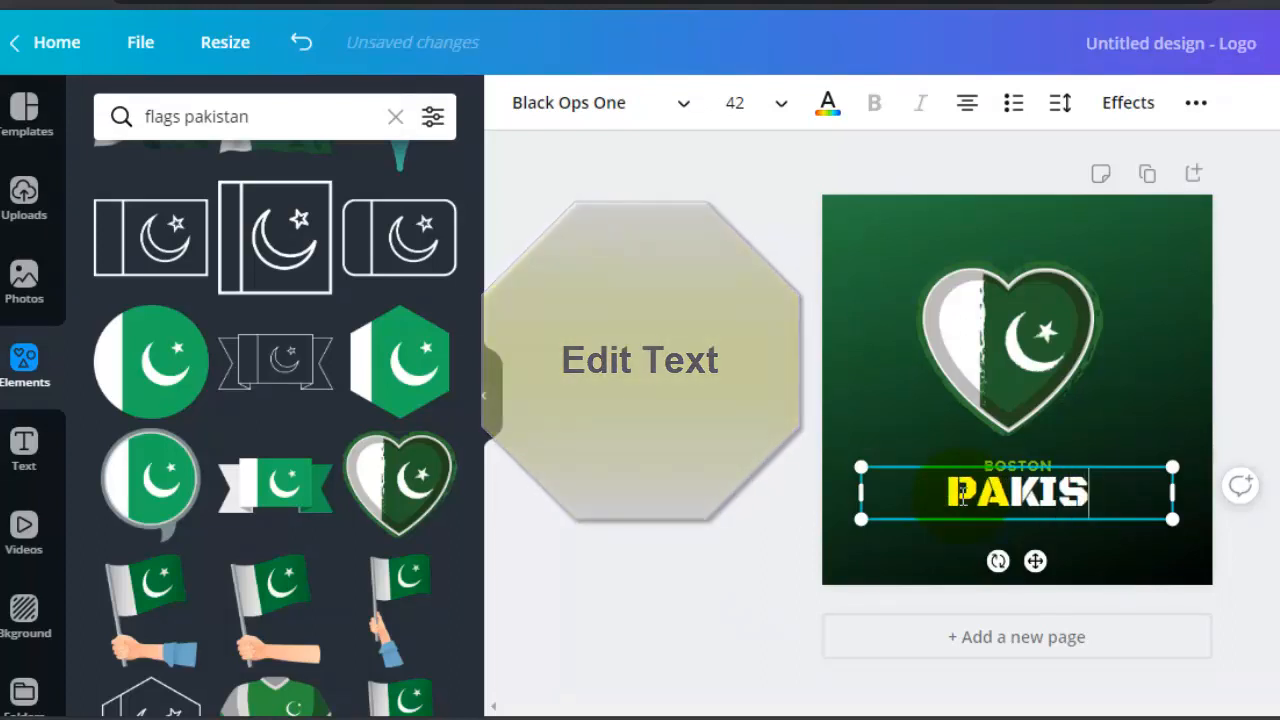
text(TAN)
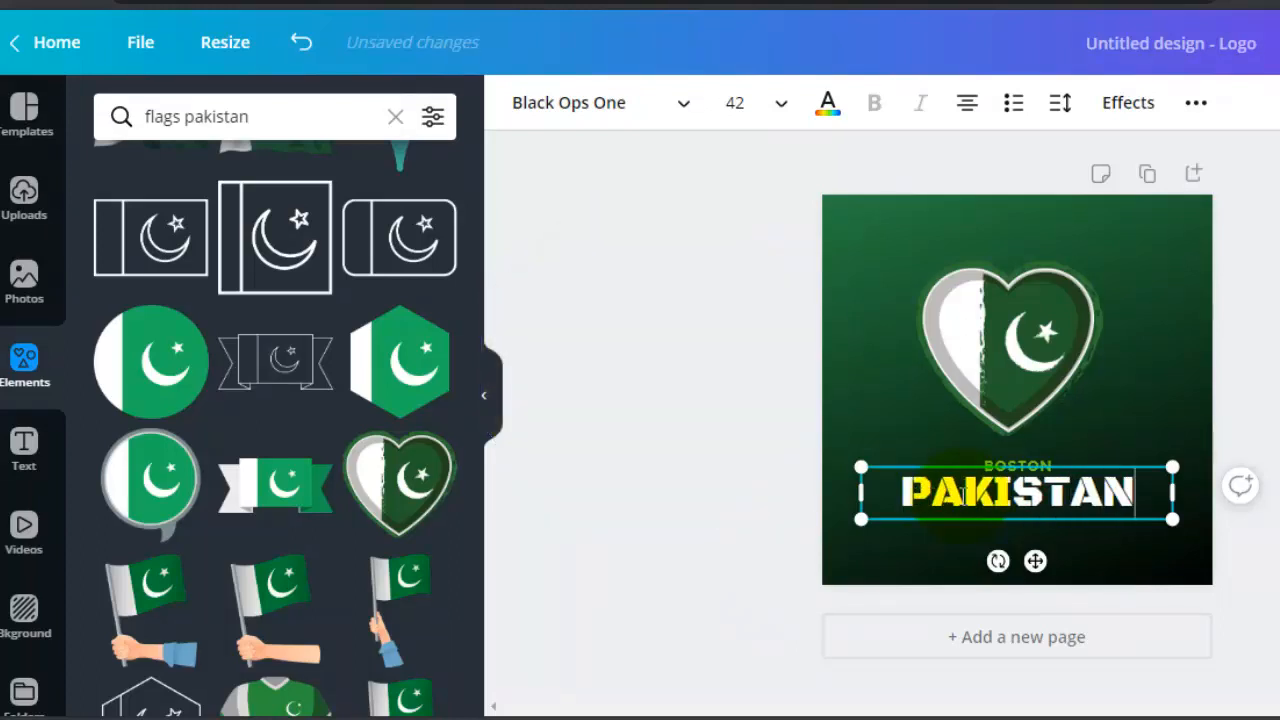
click(916, 436)
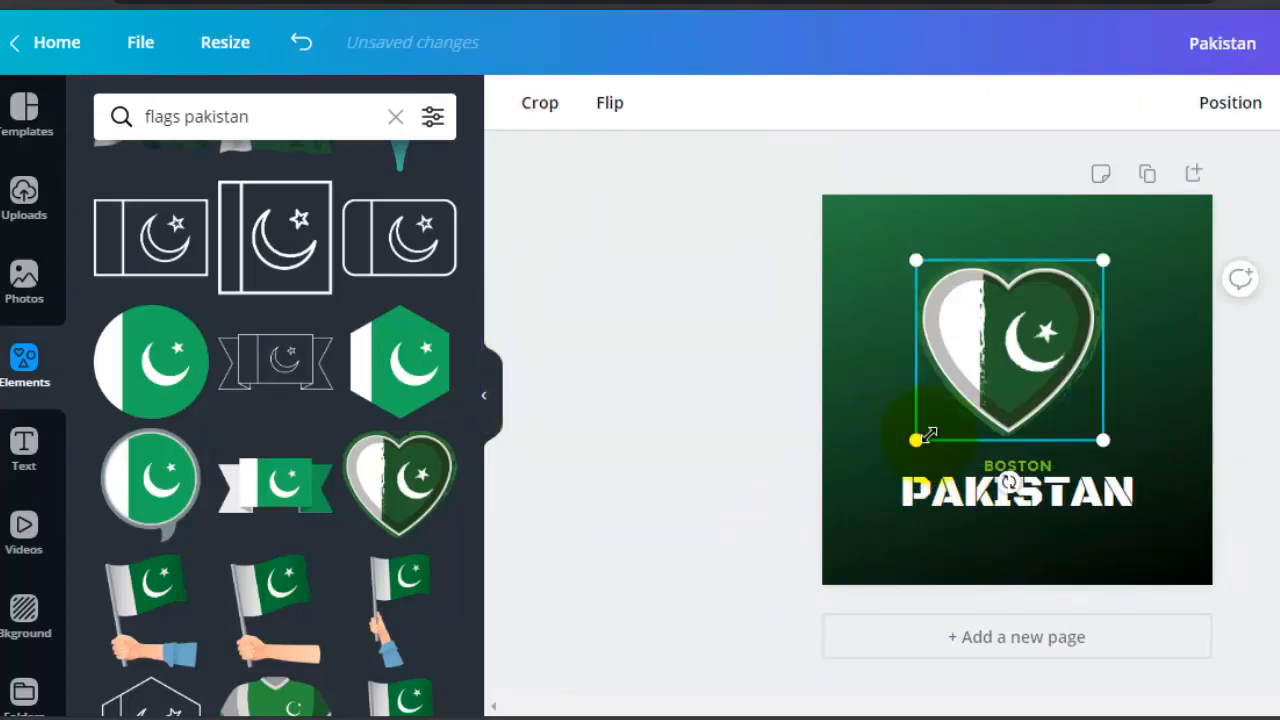
- Replace the small green text BOSTON above the title with "14 Aug"
click(1043, 470)
double_click(1045, 466)
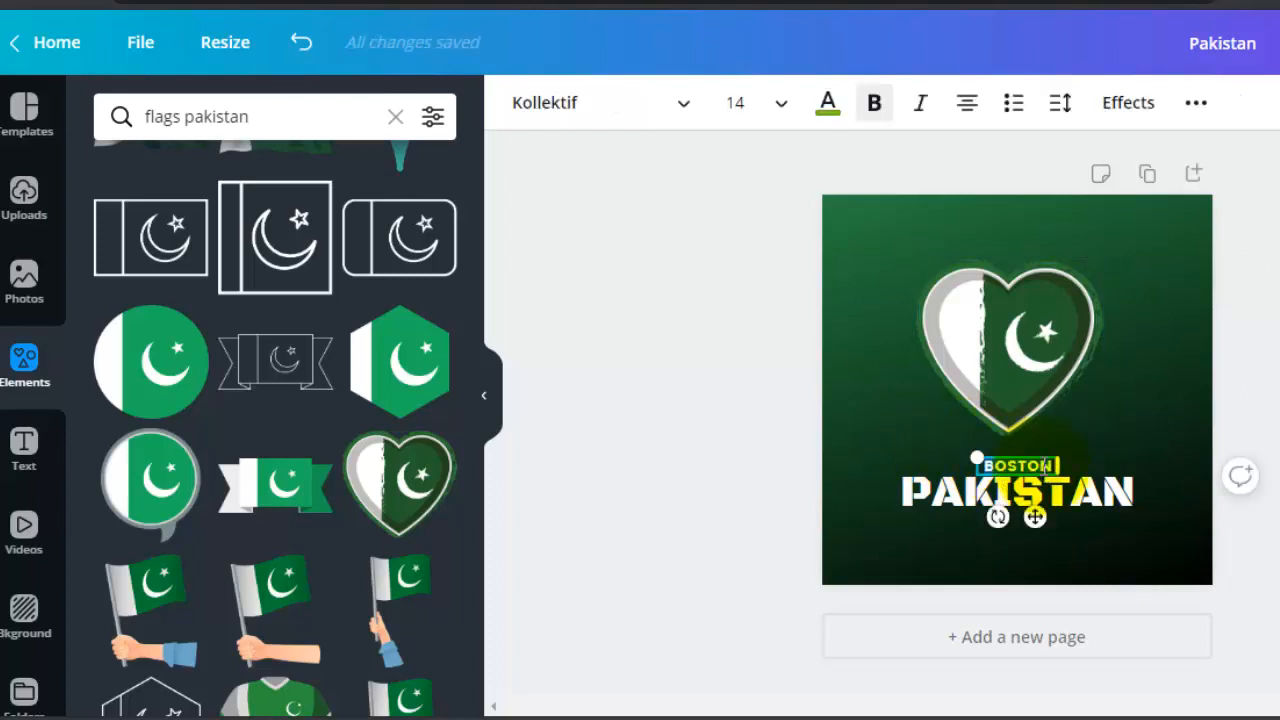
key(BackSpace)
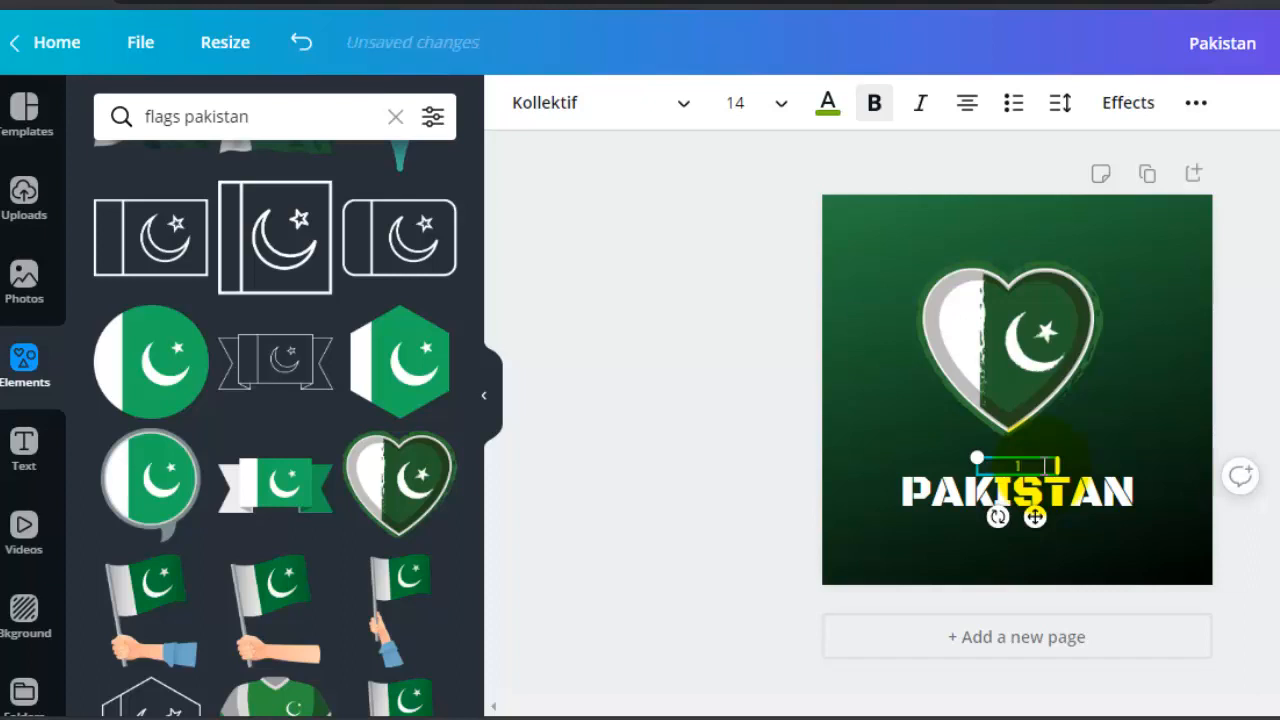
text(14 Aug)
click(850, 265)
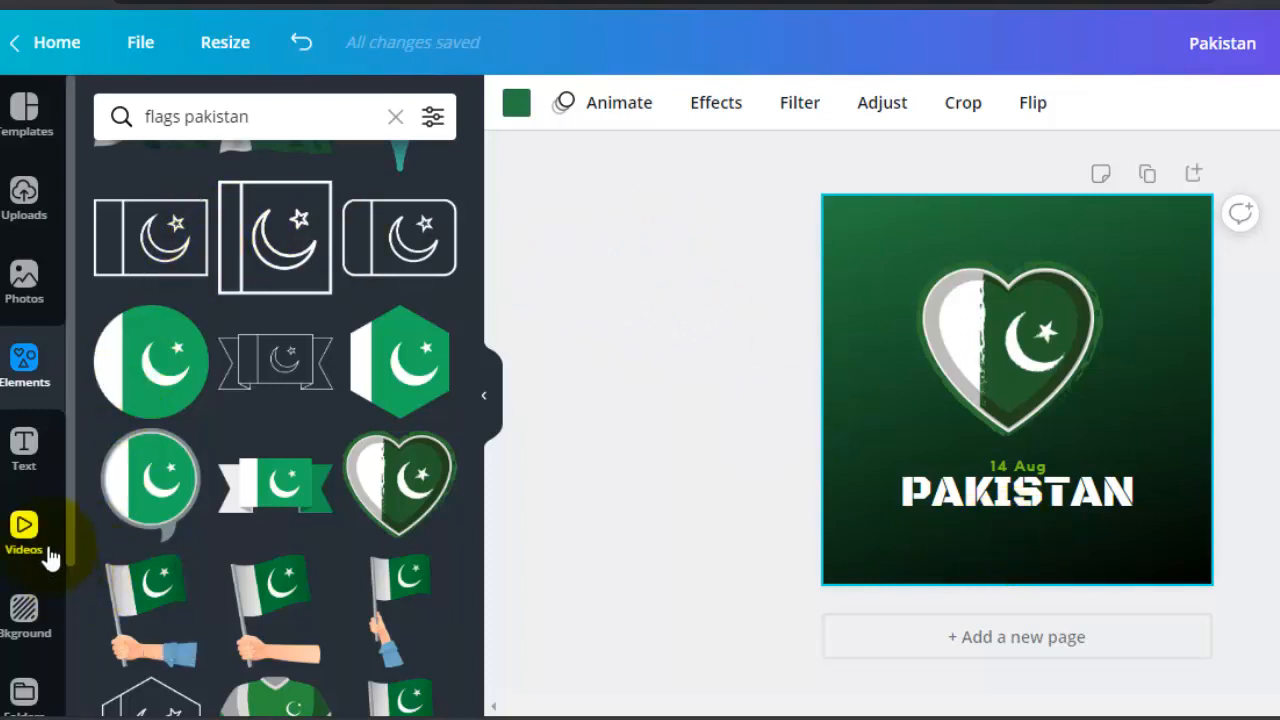
- Add a subheading text box to the logo and place it above the heart flag
click(15, 452)
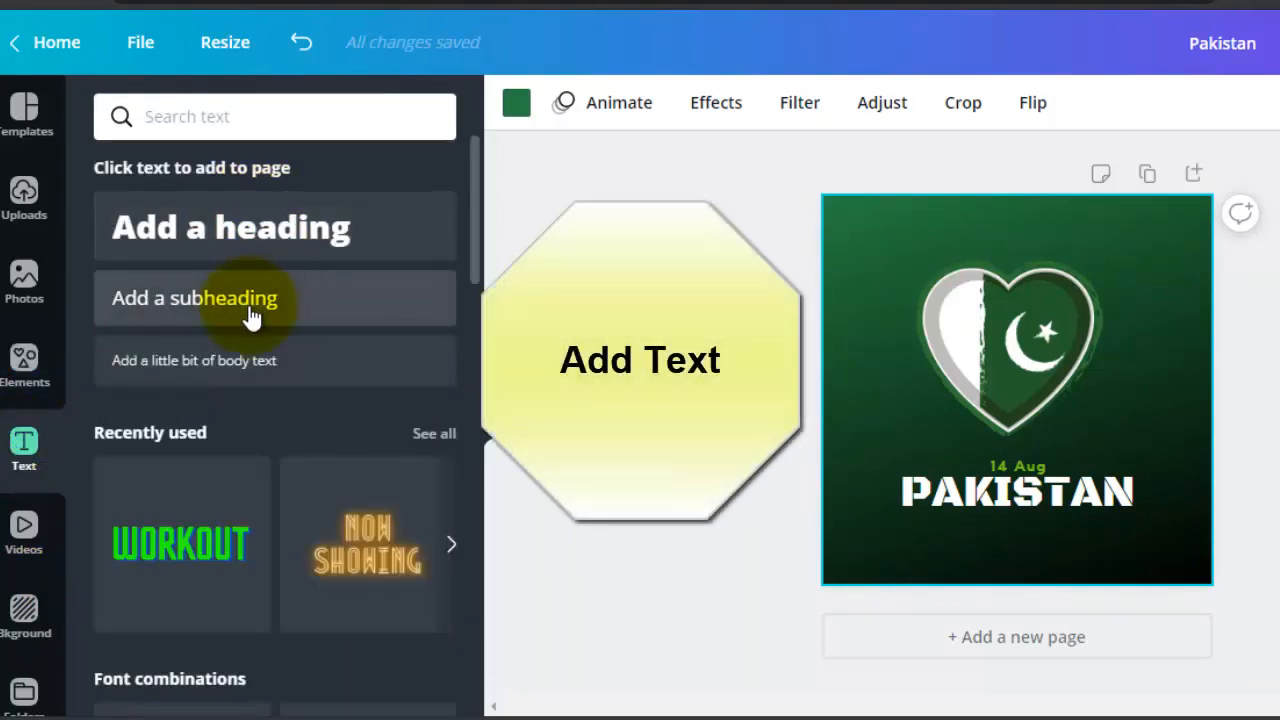
click(251, 317)
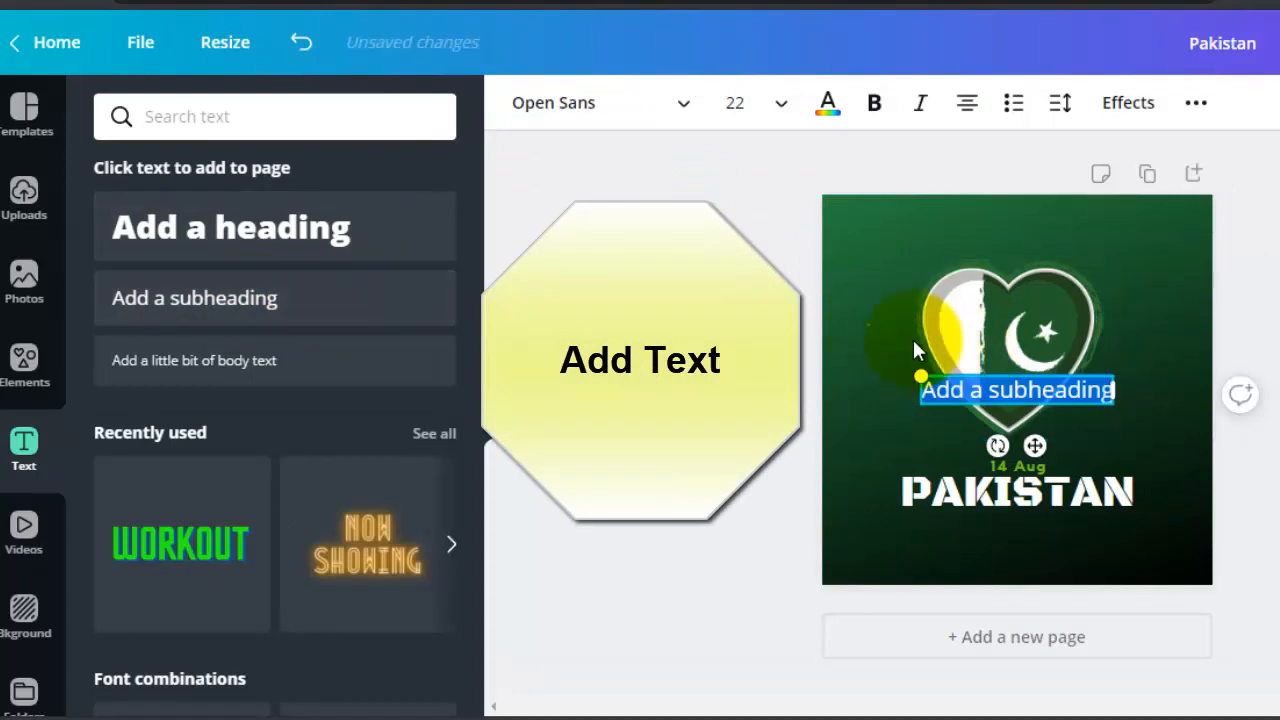
click(959, 386)
drag(962, 386, 981, 234)
- Change the subheading text to "ZaArabic" and move it below the PAKISTAN title
double_click(981, 234)
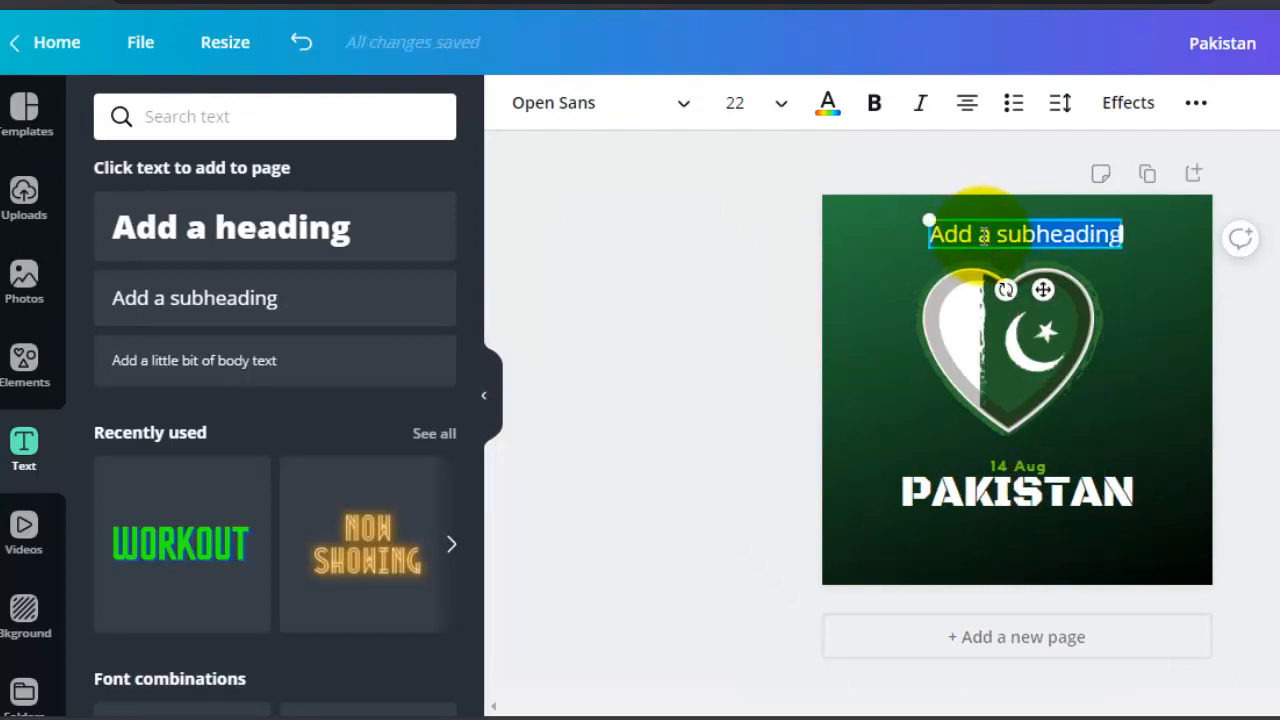
text(Za)
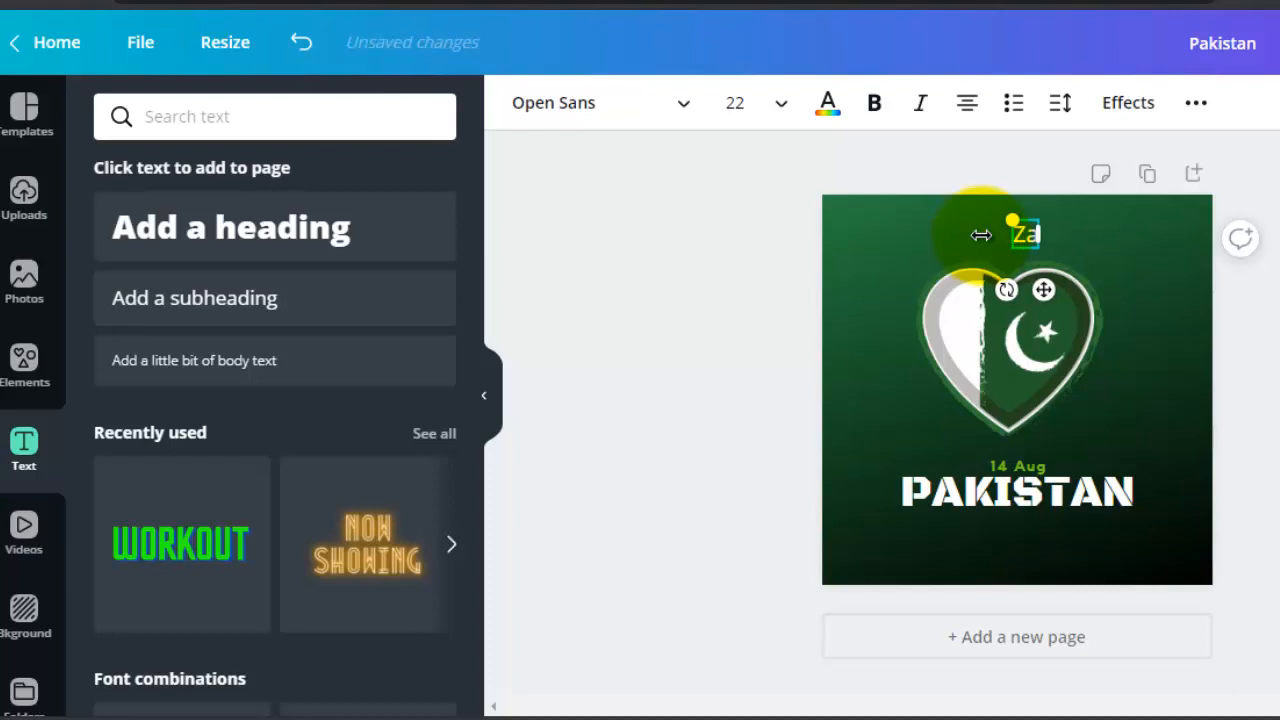
text(Arabl)
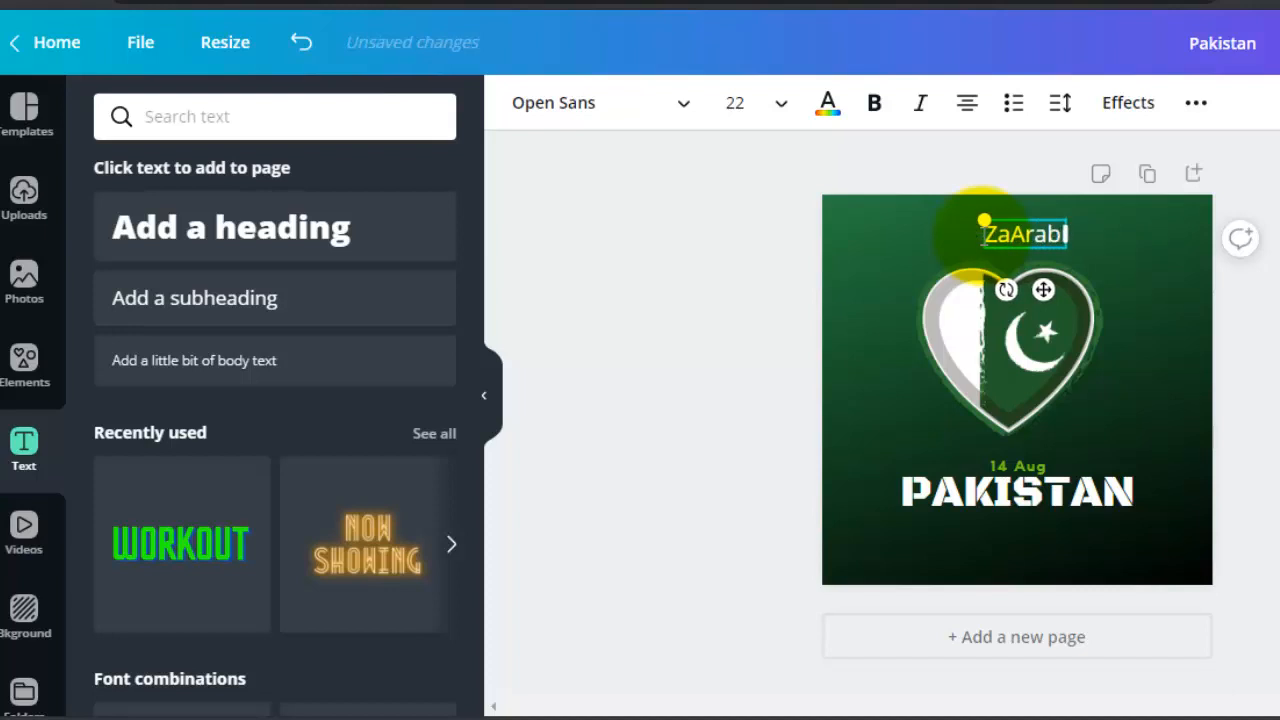
text(d)
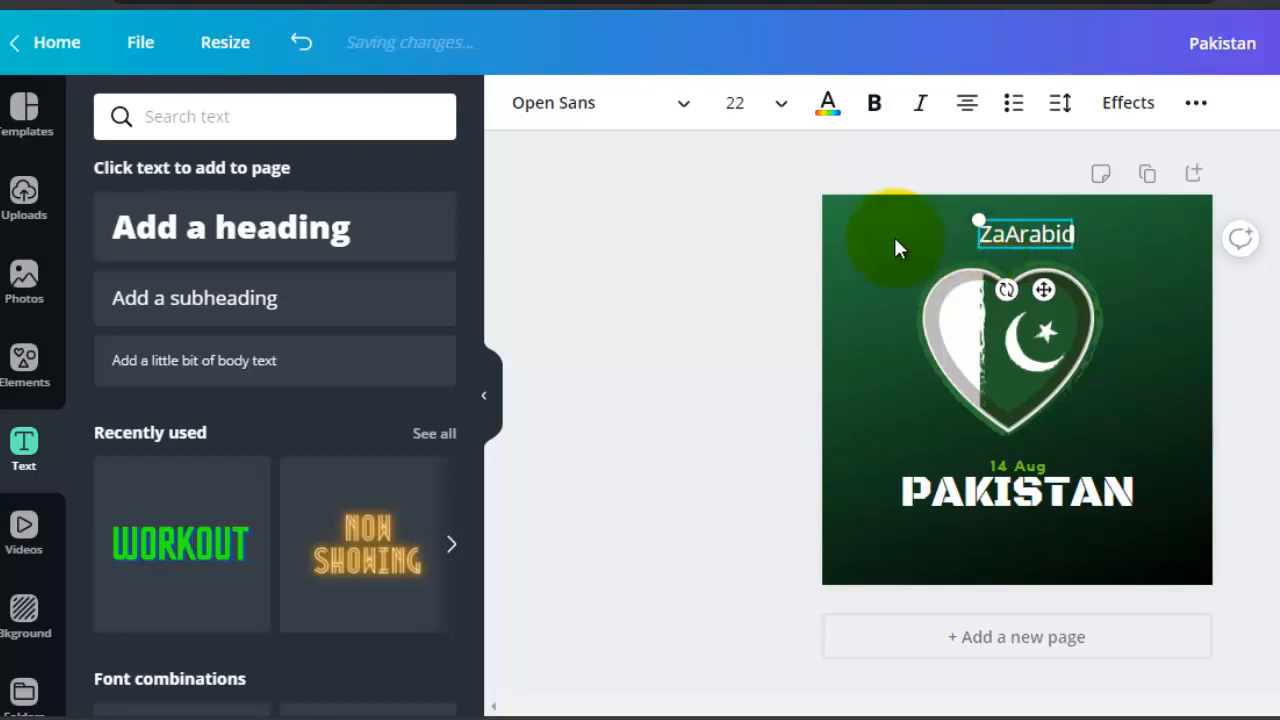
click(895, 238)
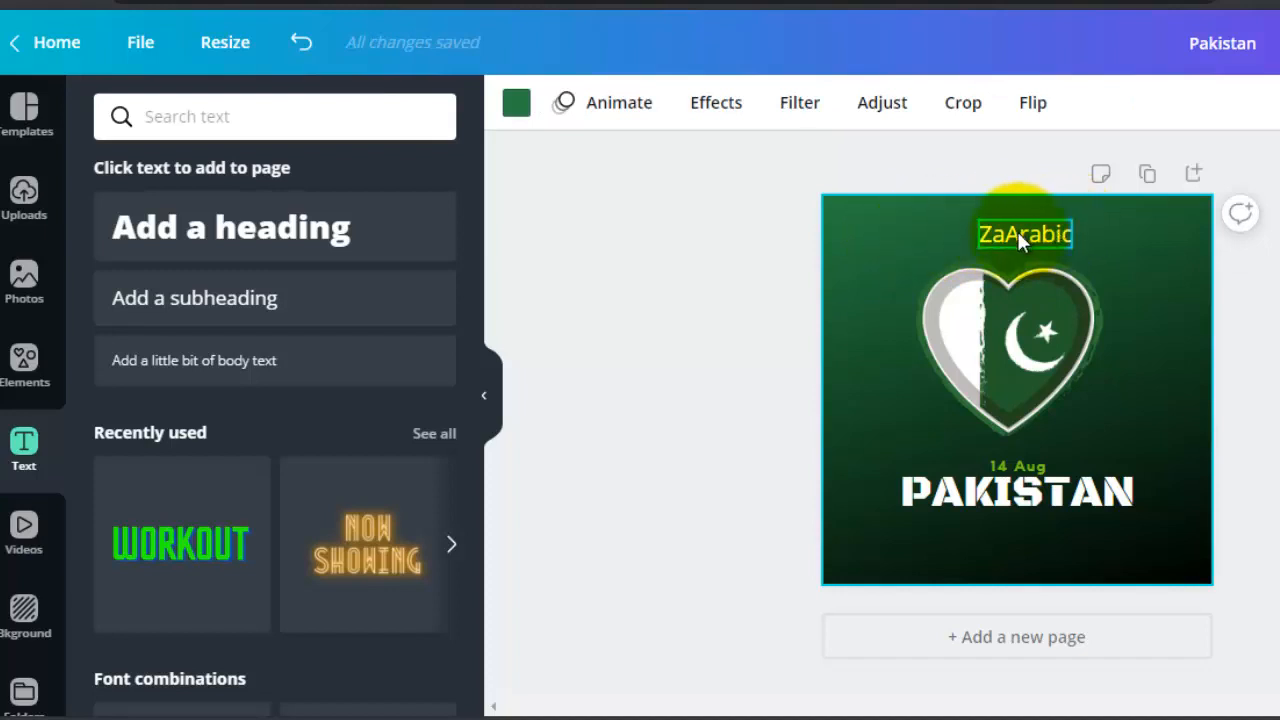
drag(1017, 231, 1007, 540)
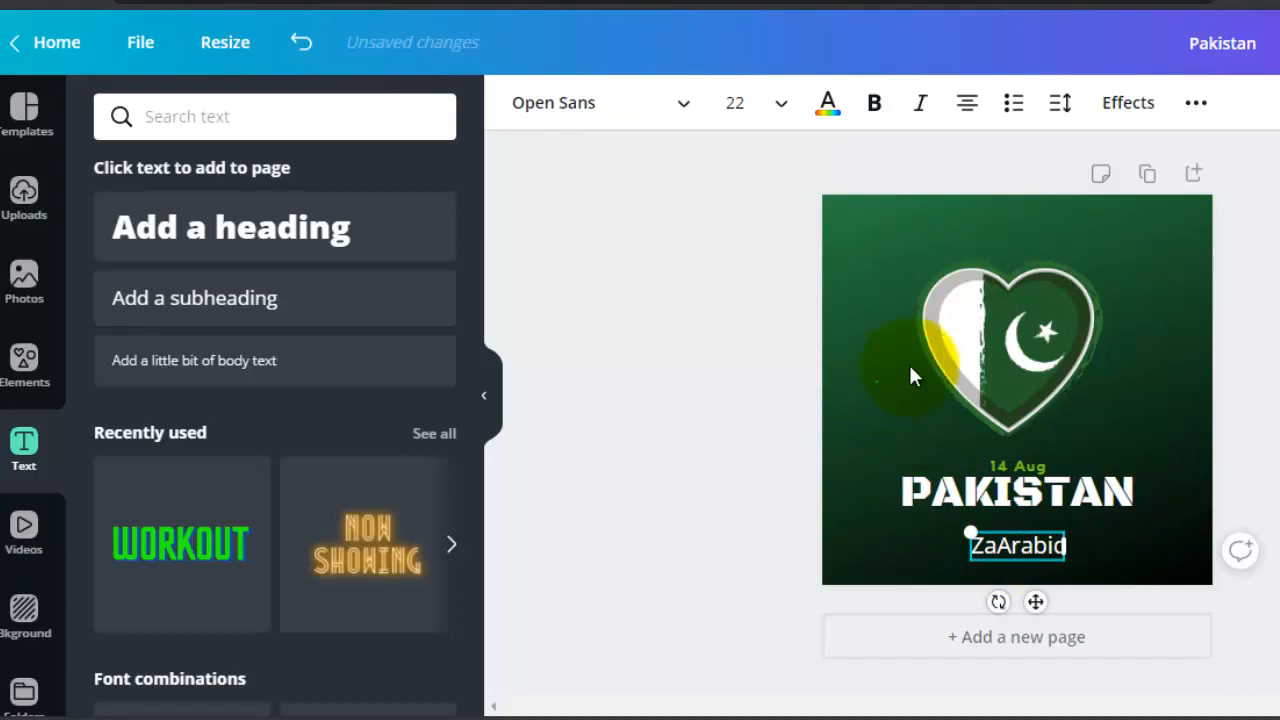
- Move the heart flag and the "14 Aug" text slightly upward to leave space above the PAKISTAN title
click(975, 350)
drag(989, 338, 985, 314)
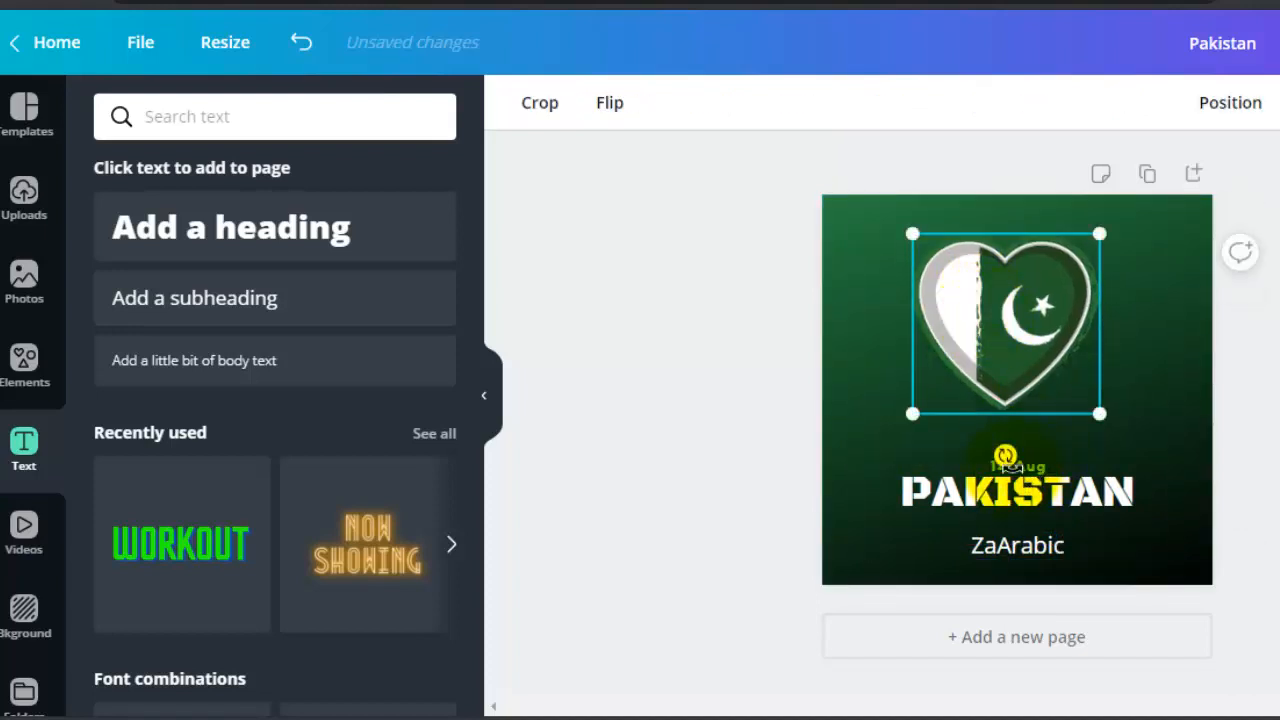
click(1100, 447)
drag(1021, 462, 1010, 437)
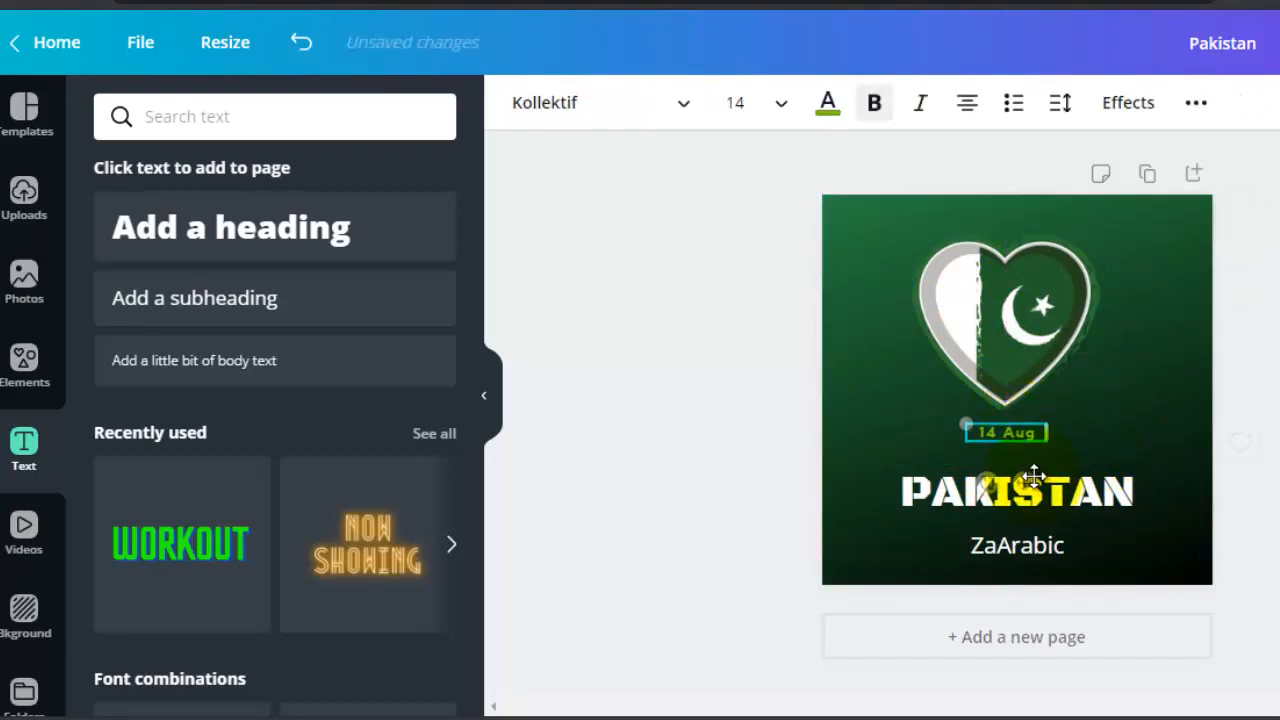
- Move the PAKISTAN title slightly upward so it sits closer beneath the "14 Aug" text
click(847, 390)
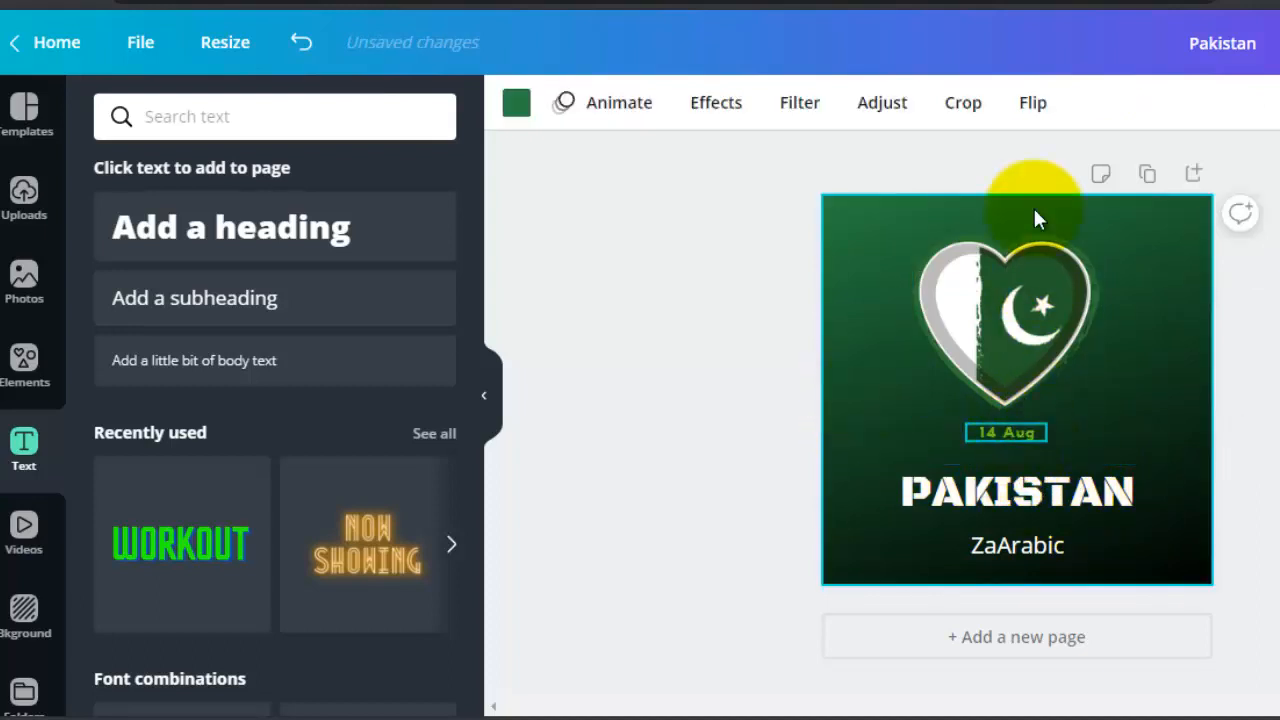
mouse_move(1006, 432)
mouse_down()
mouse_move(1014, 214)
mouse_move(1037, 429)
mouse_move(1011, 424)
mouse_move(1020, 452)
mouse_up()
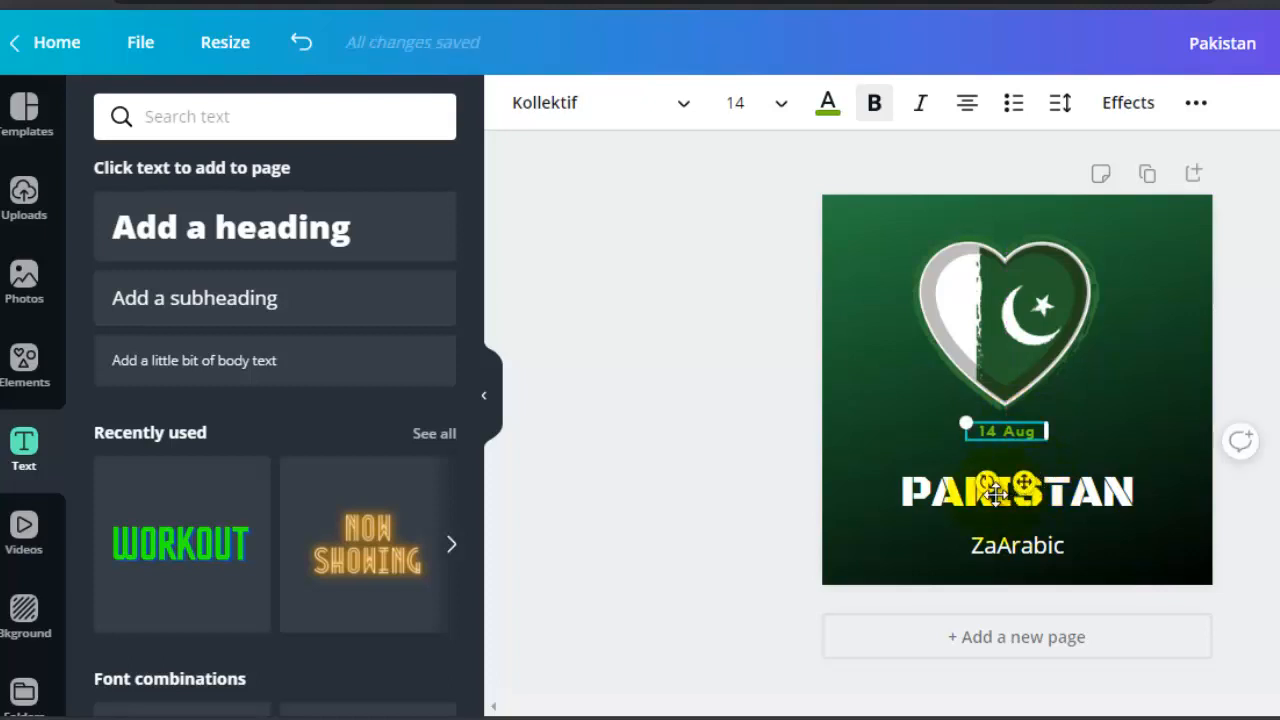
click(1066, 485)
drag(1066, 485, 1046, 464)
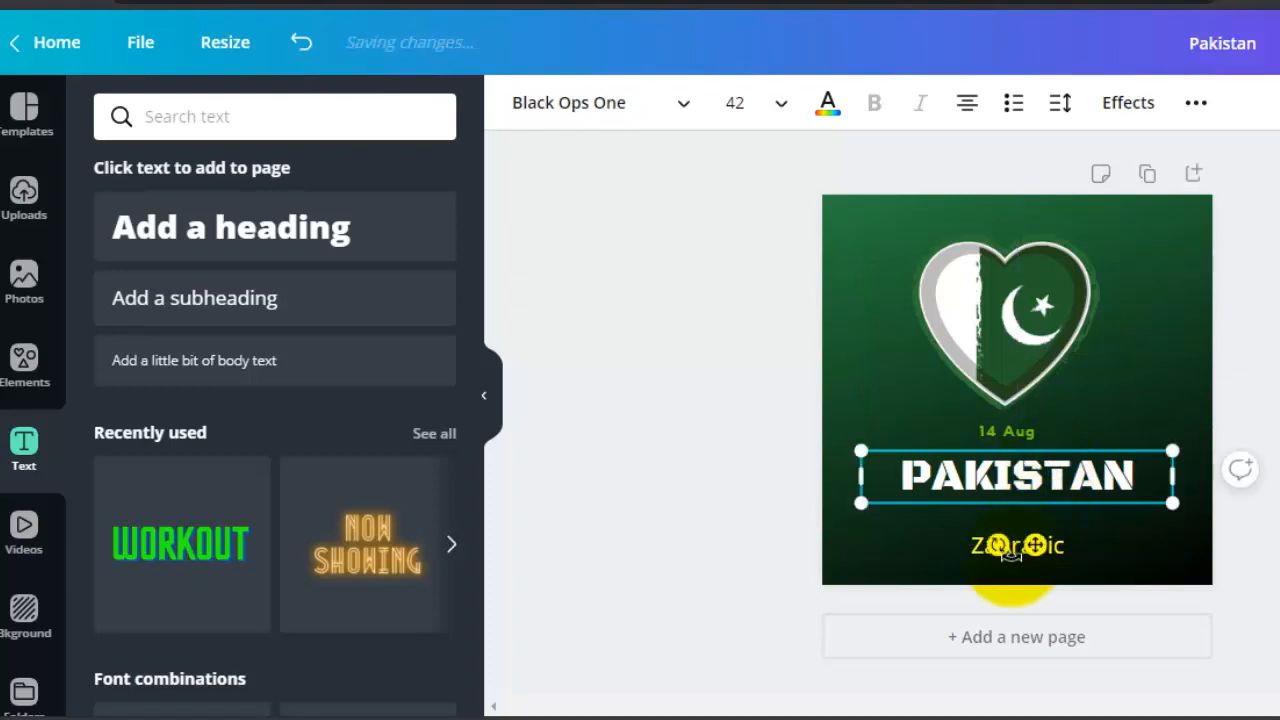
click(902, 531)
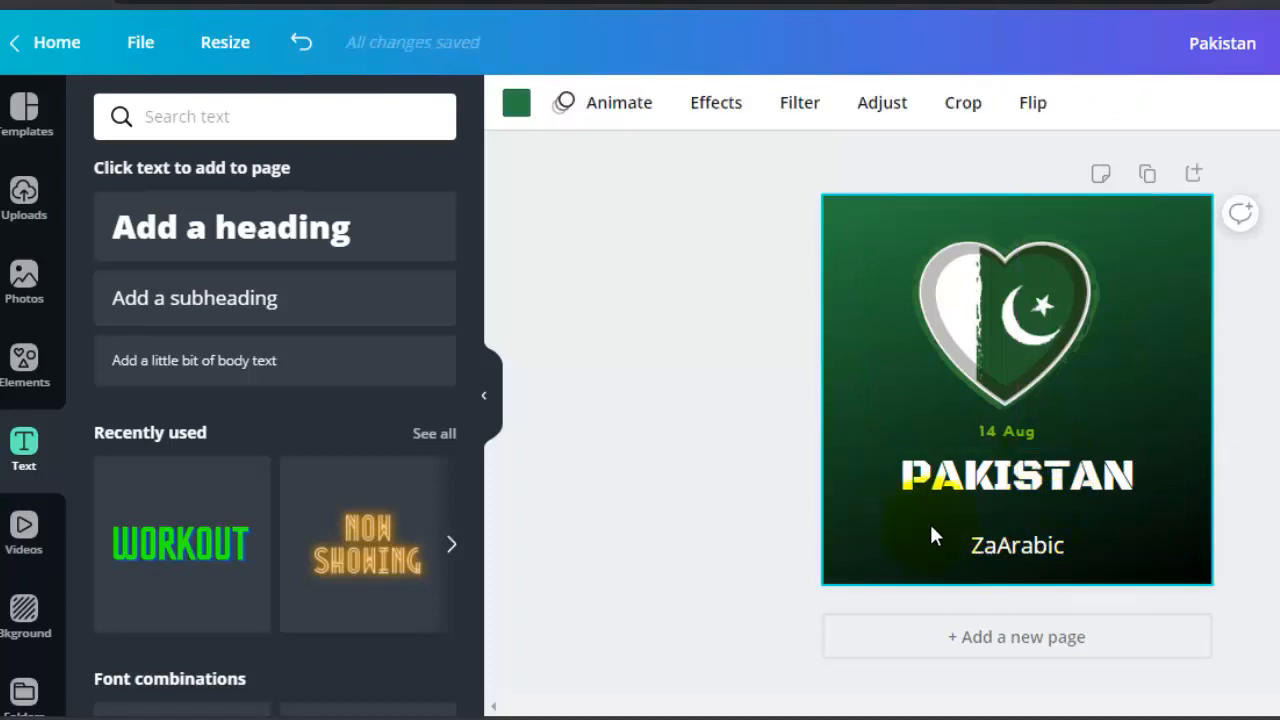
- Shift the "ZaArabic" text slightly to the left beneath the PAKISTAN title
click(1027, 546)
drag(1027, 543, 1022, 537)
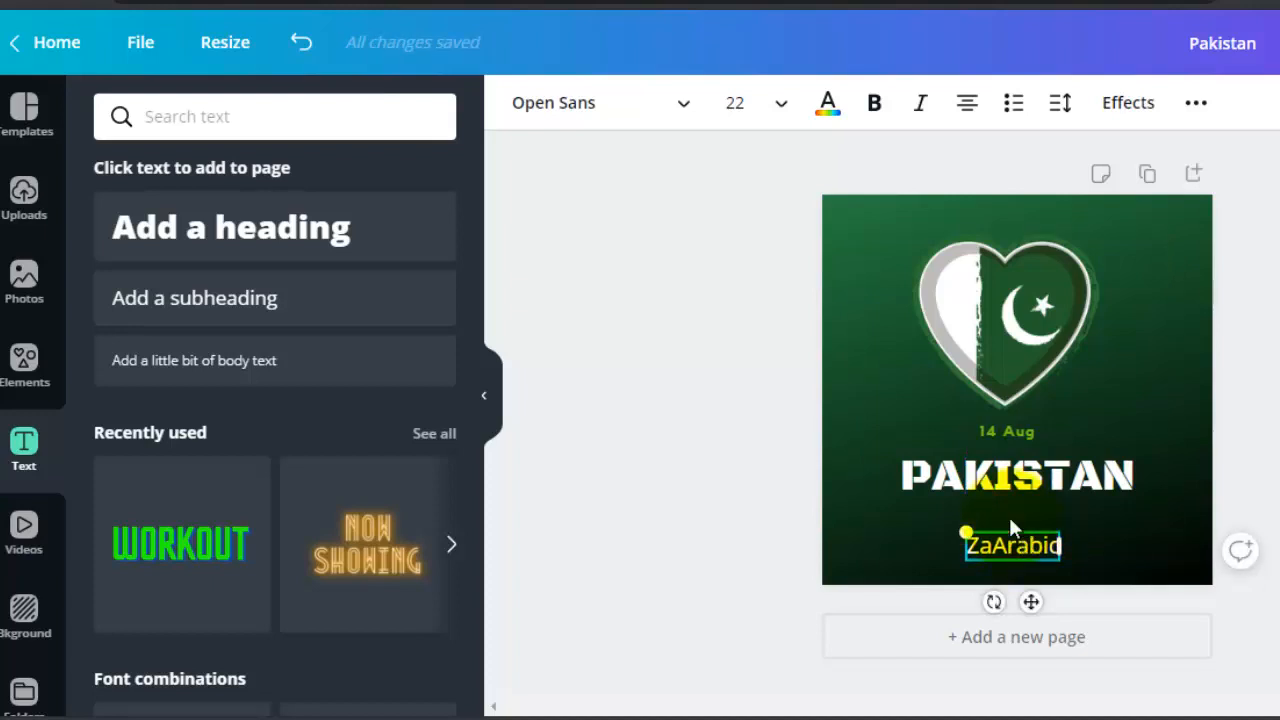
click(881, 372)
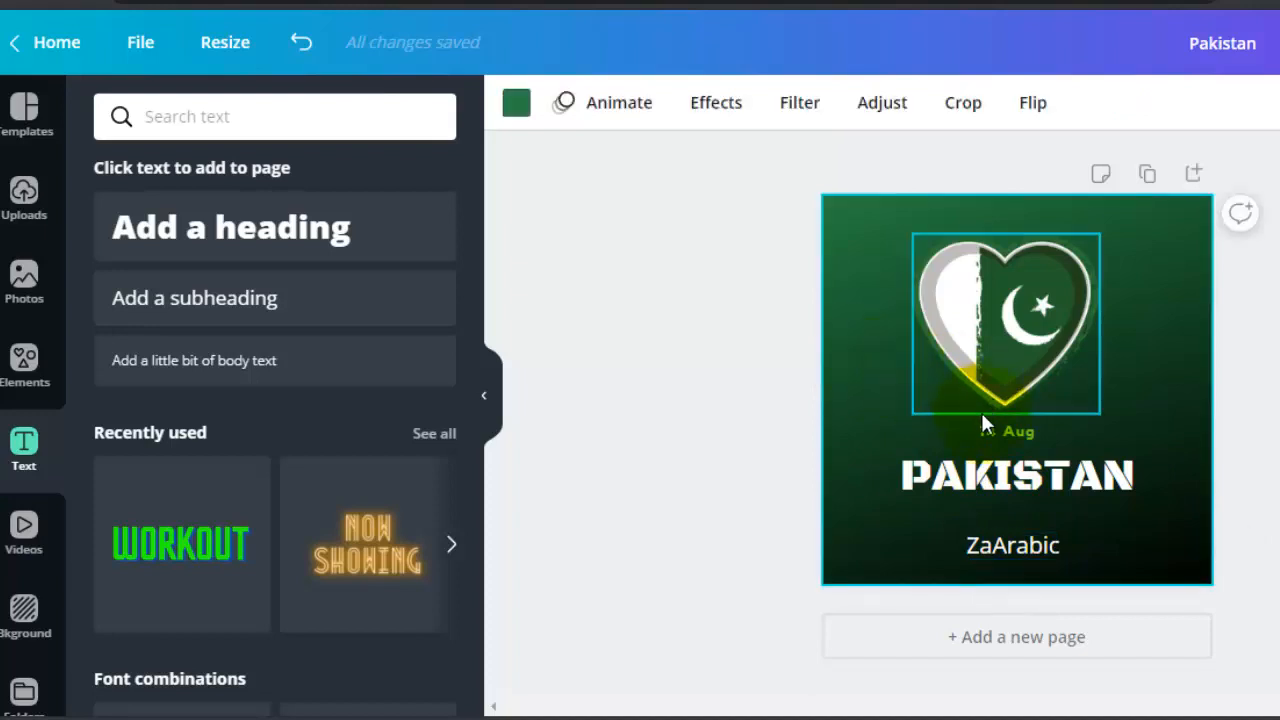
- Try the "14 Aug" text on the white half of the heart flag, and return it to its centred place below the heart
drag(1000, 428, 953, 302)
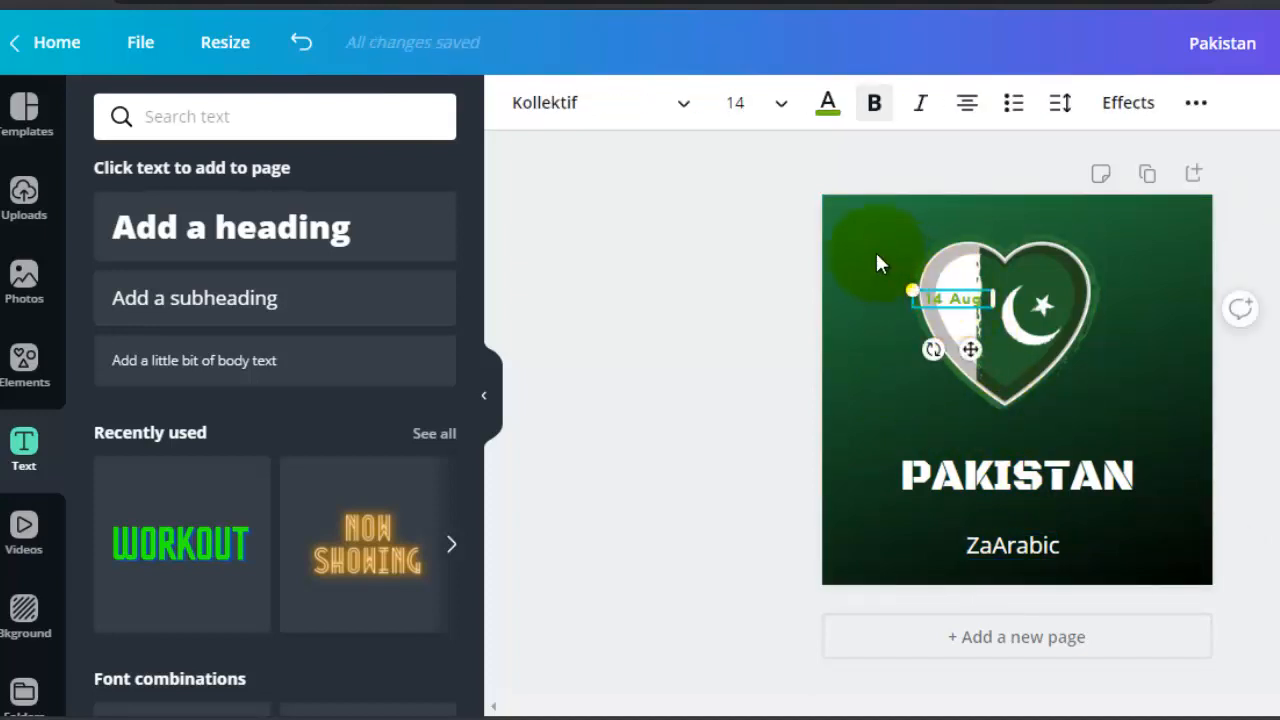
click(954, 306)
drag(955, 306, 1007, 430)
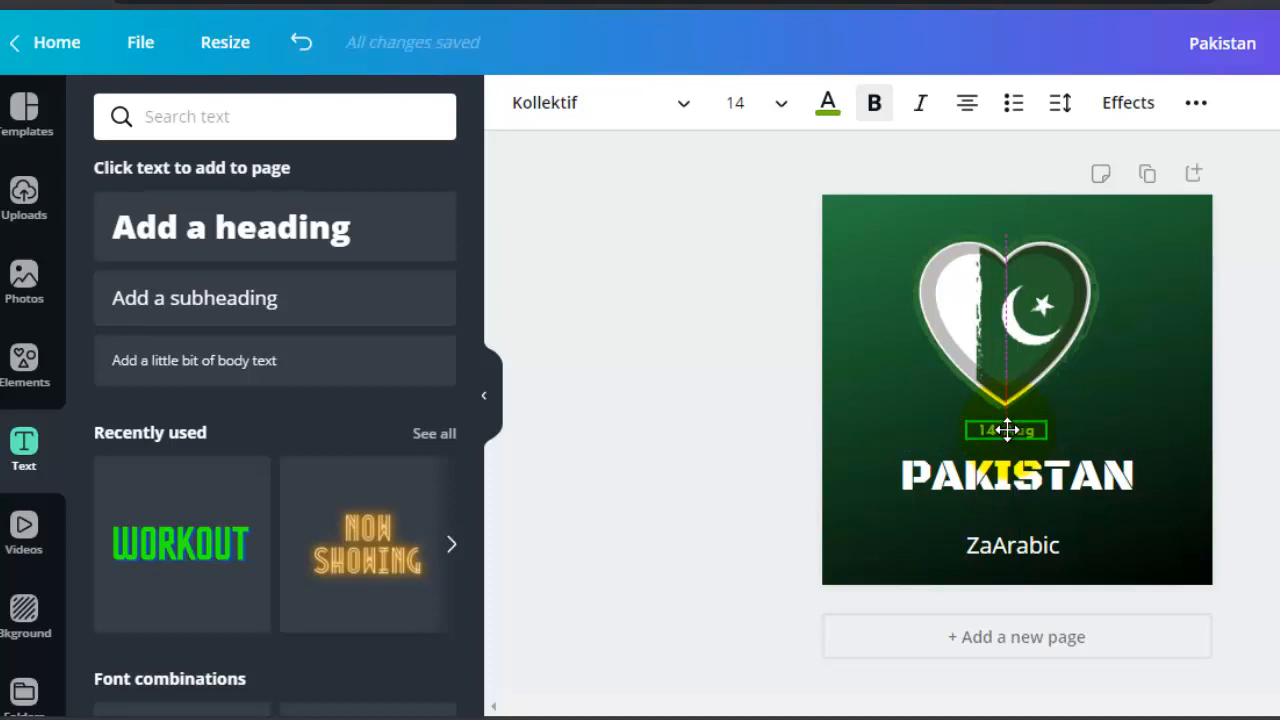
click(868, 357)
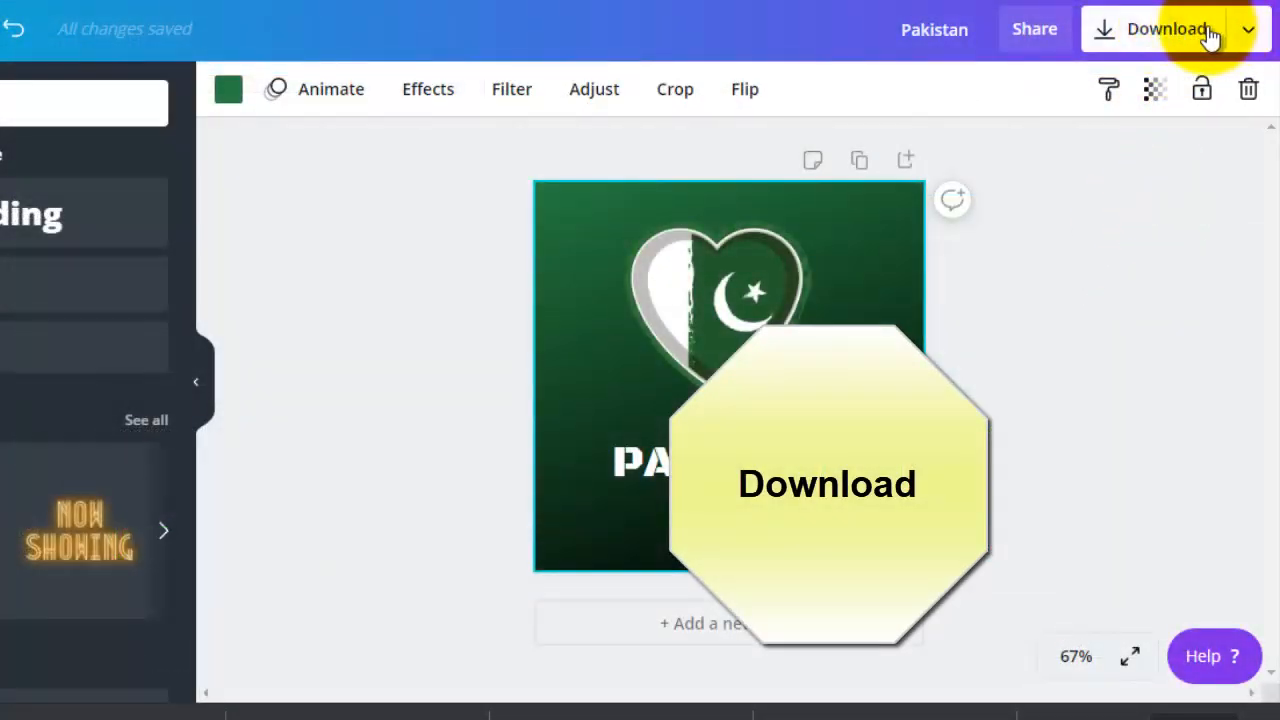
- Download the finished logo as a PNG image and dismiss the saved-design message
click(1210, 33)
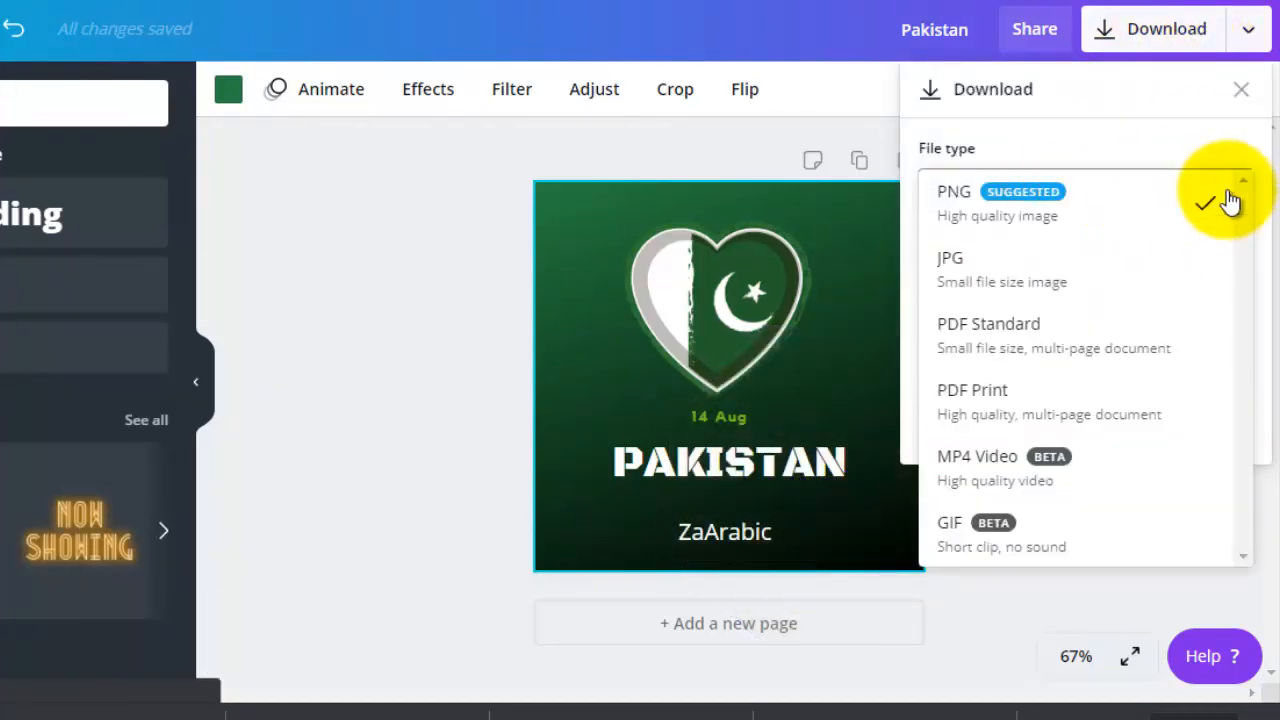
click(1229, 198)
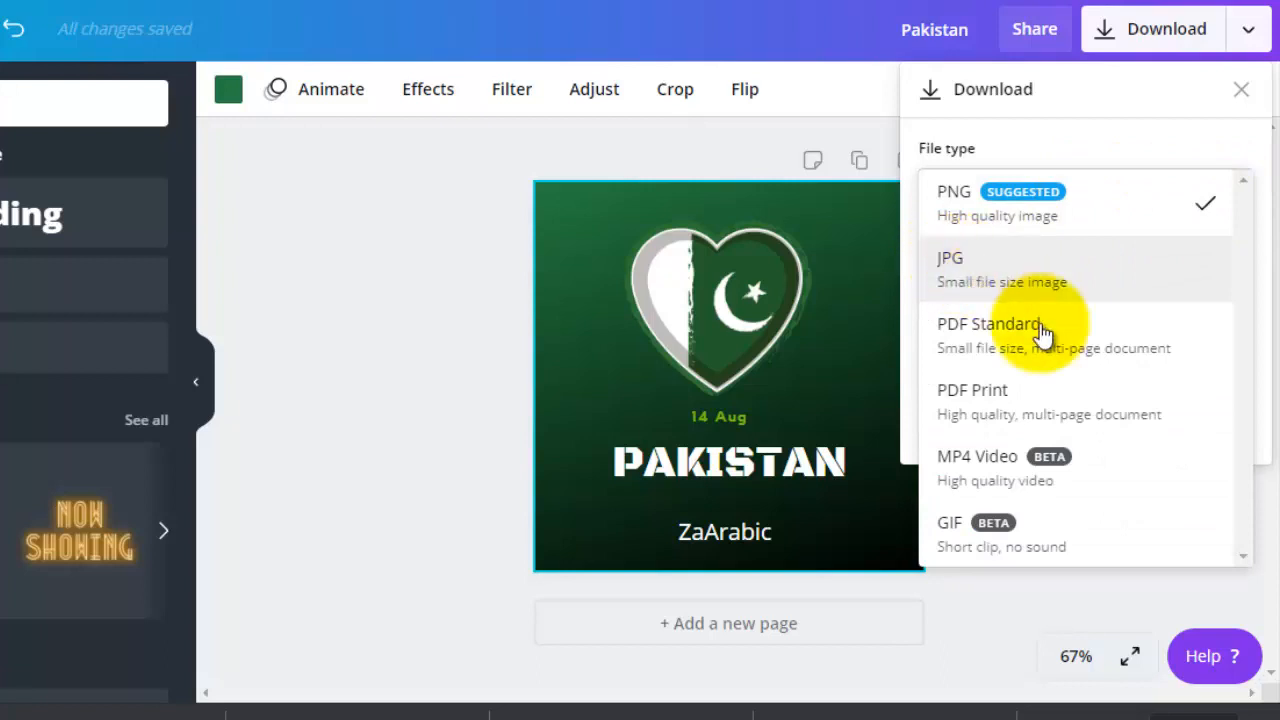
click(1005, 208)
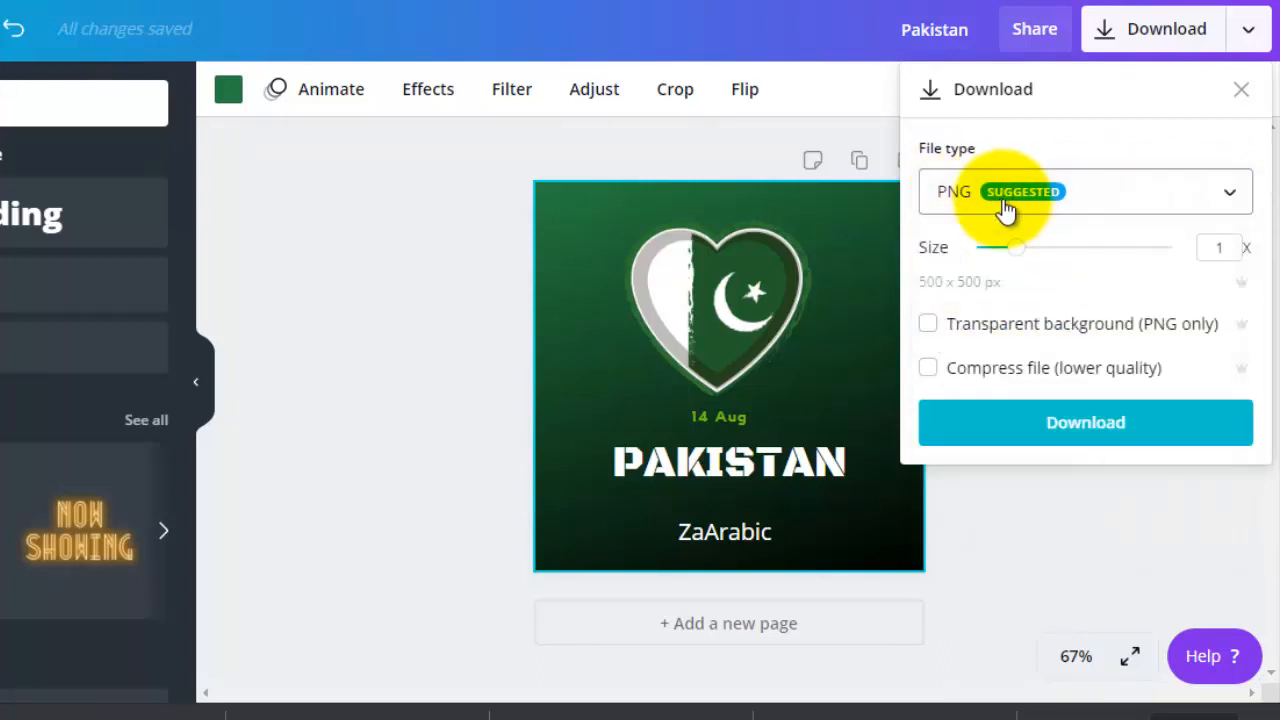
click(1086, 434)
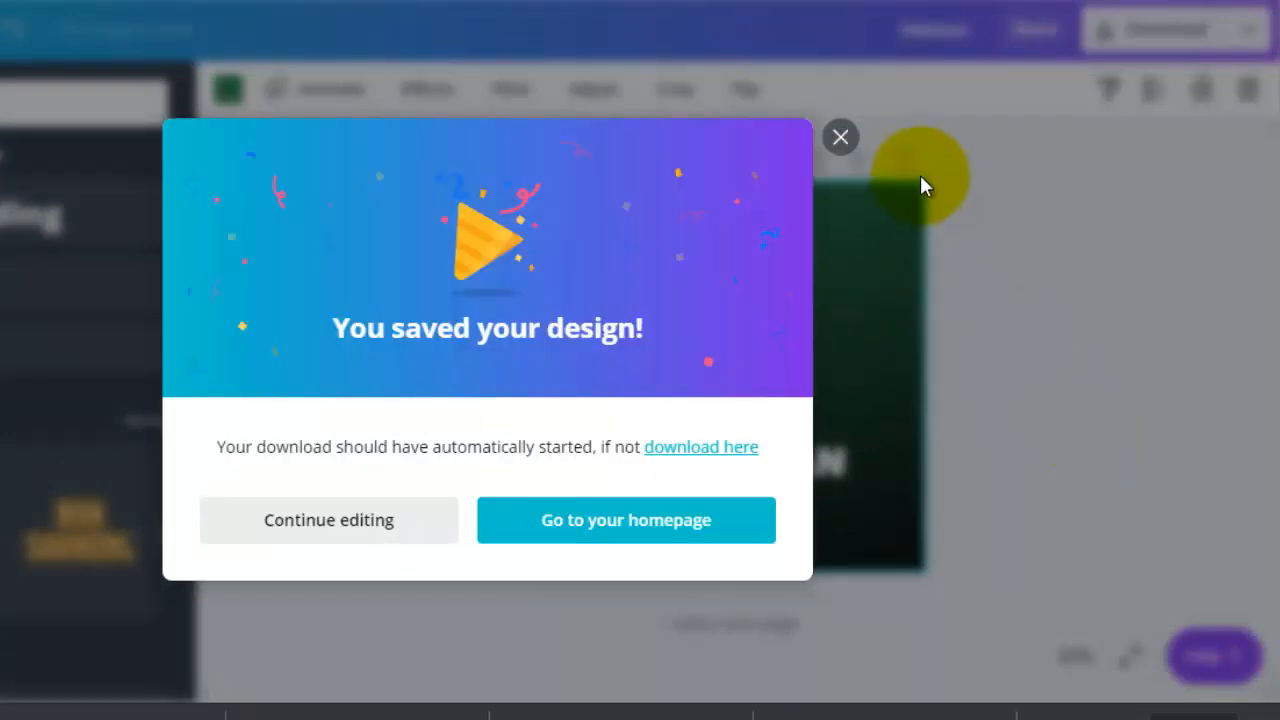
click(838, 138)
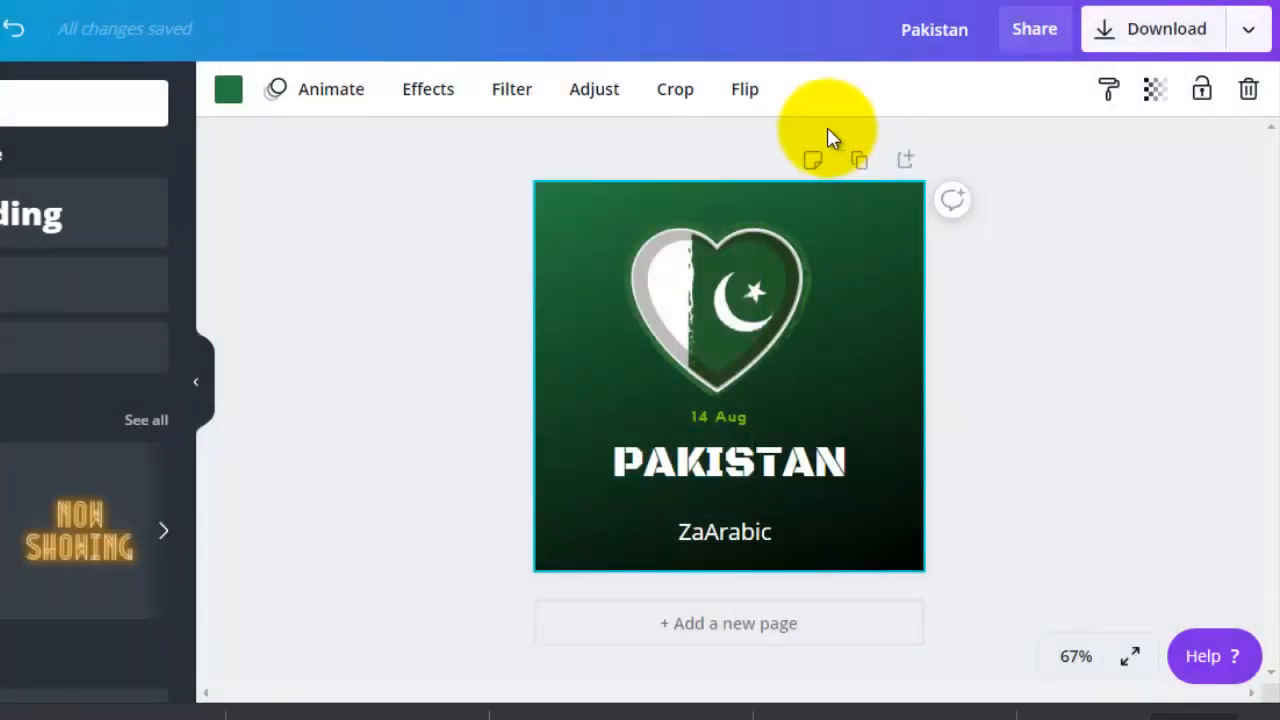